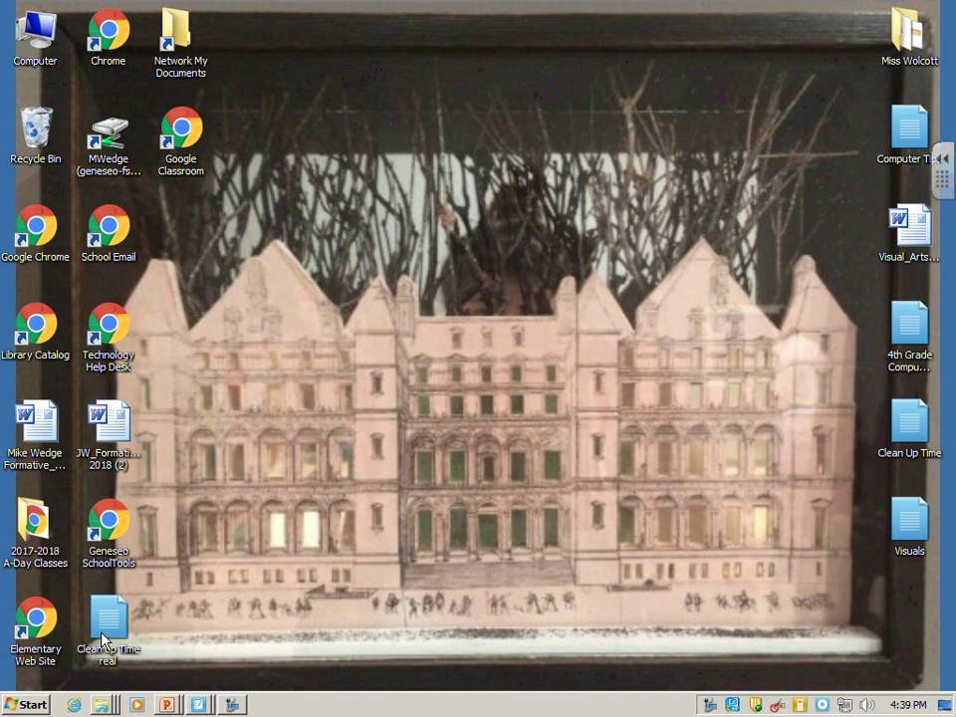
Launch SketchUp from the Google folder in the Start menu's All Programs list
click(30, 710)
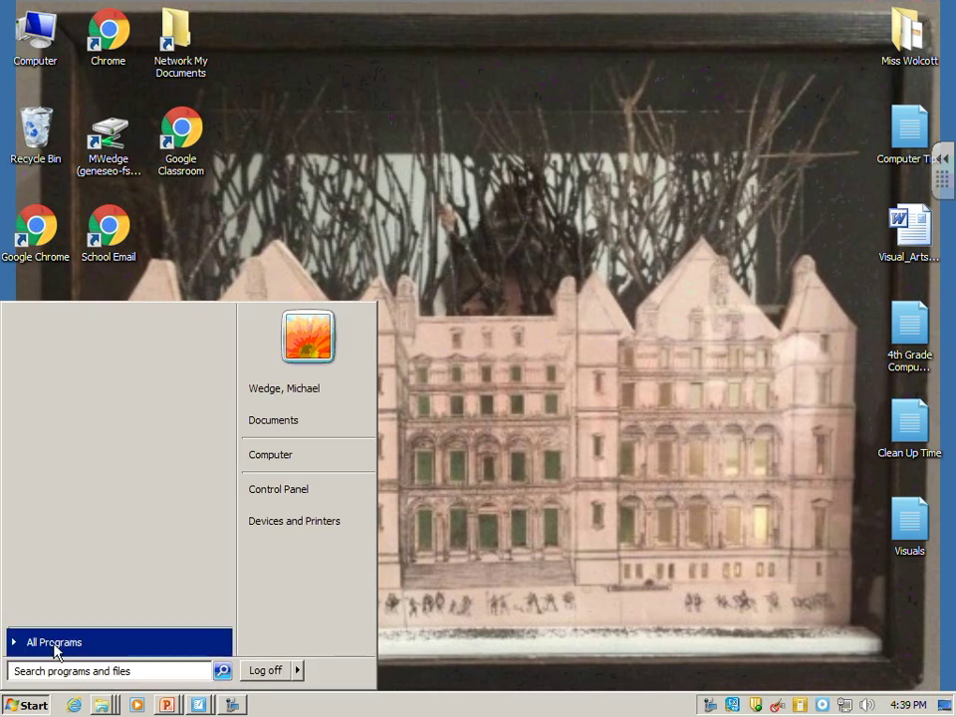
click(55, 646)
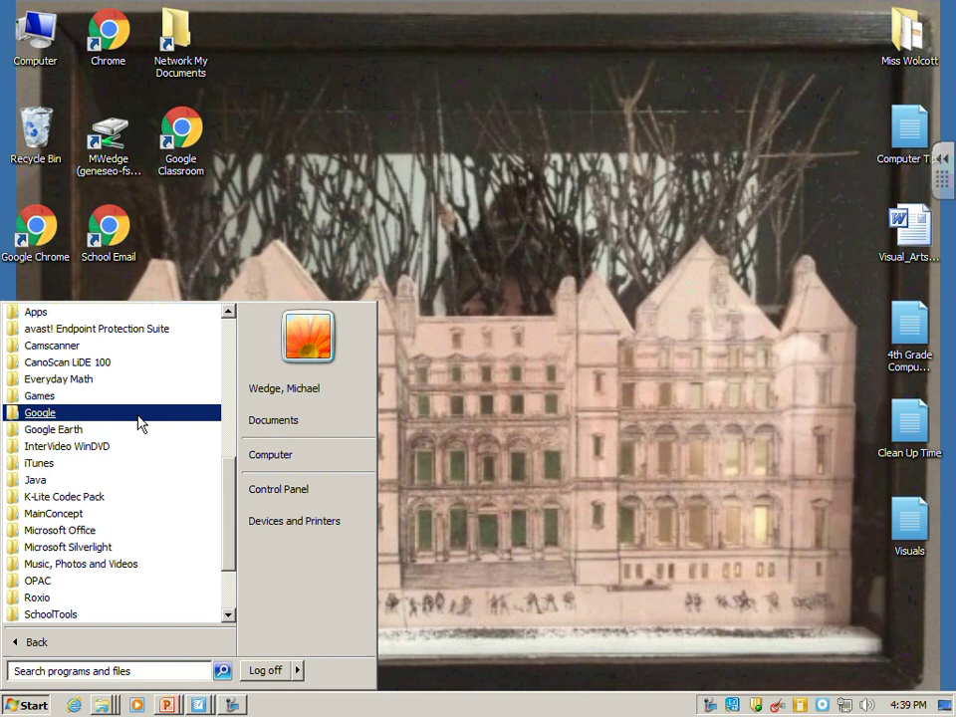
drag(225, 475, 189, 338)
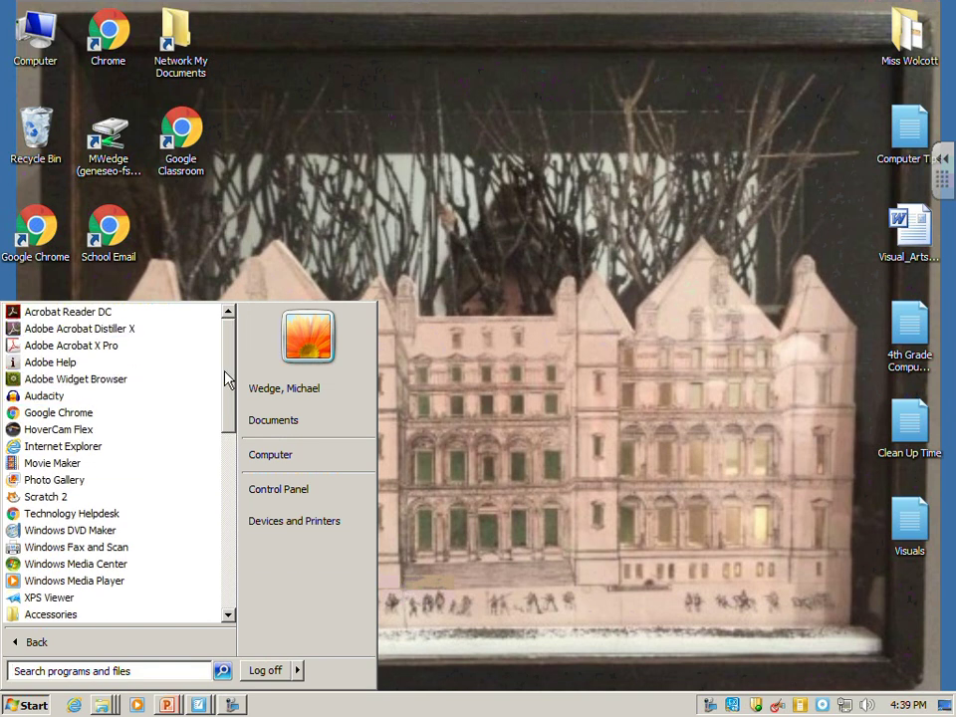
drag(226, 380, 211, 500)
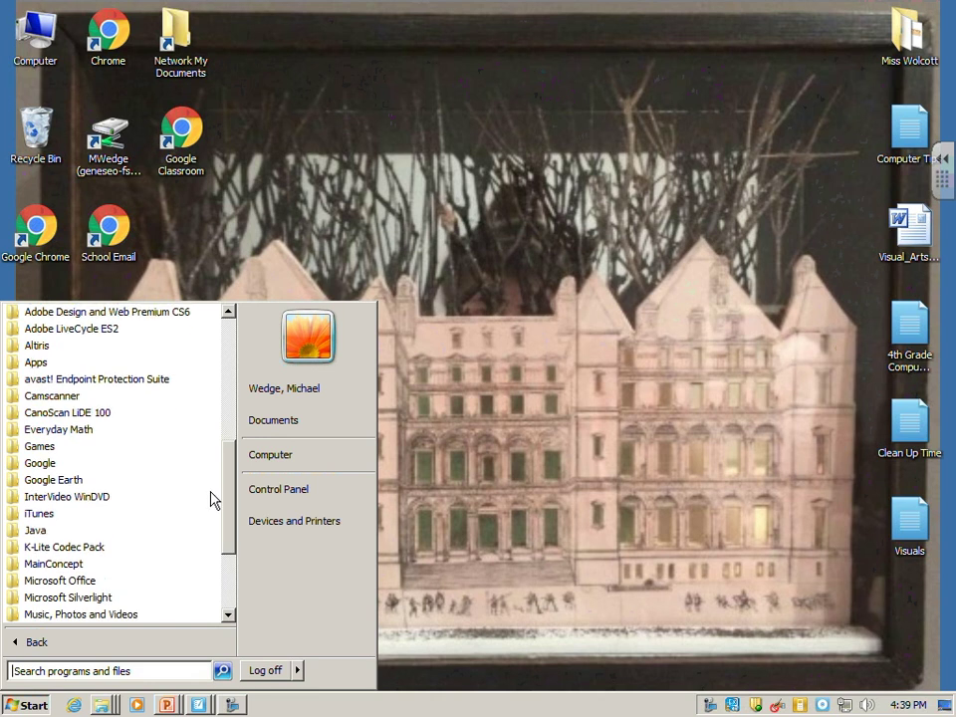
click(49, 471)
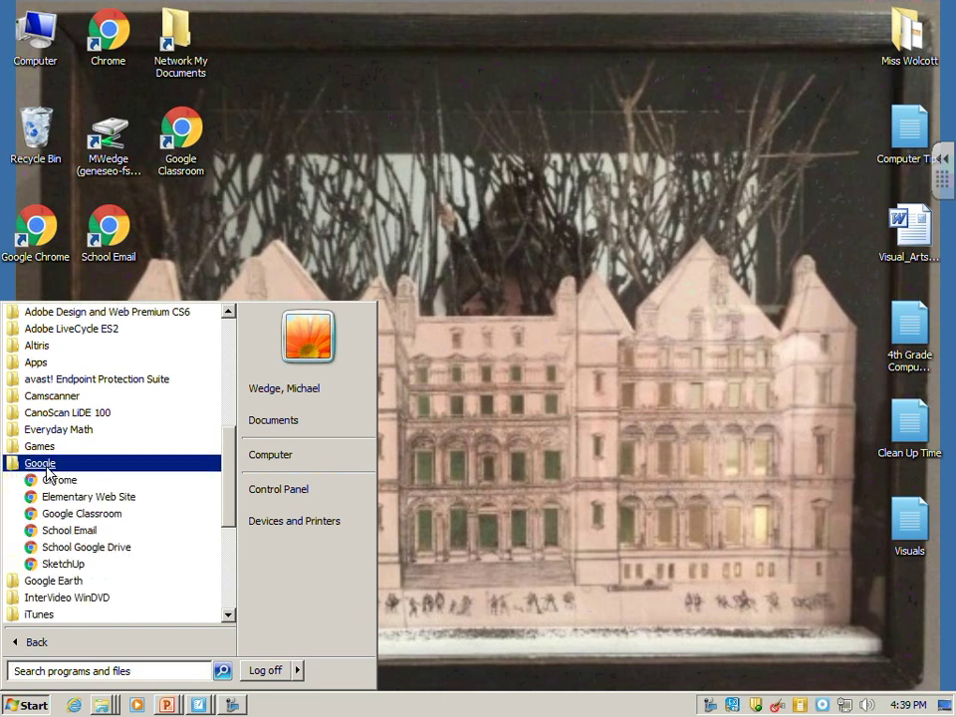
click(64, 564)
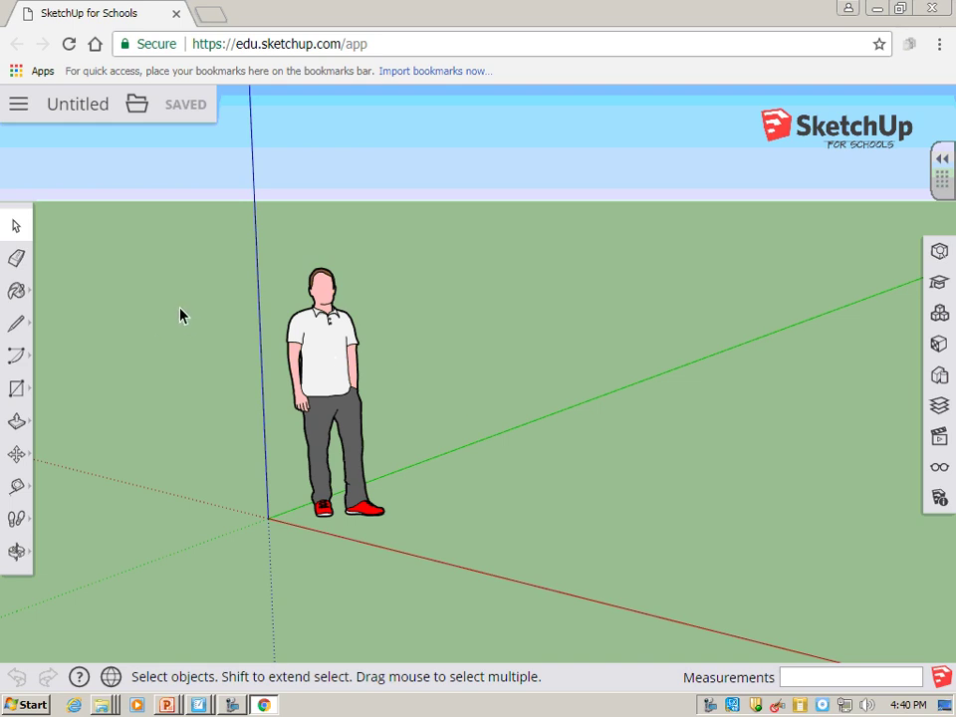
Delete the default person figure with the Eraser tool
click(18, 261)
click(321, 341)
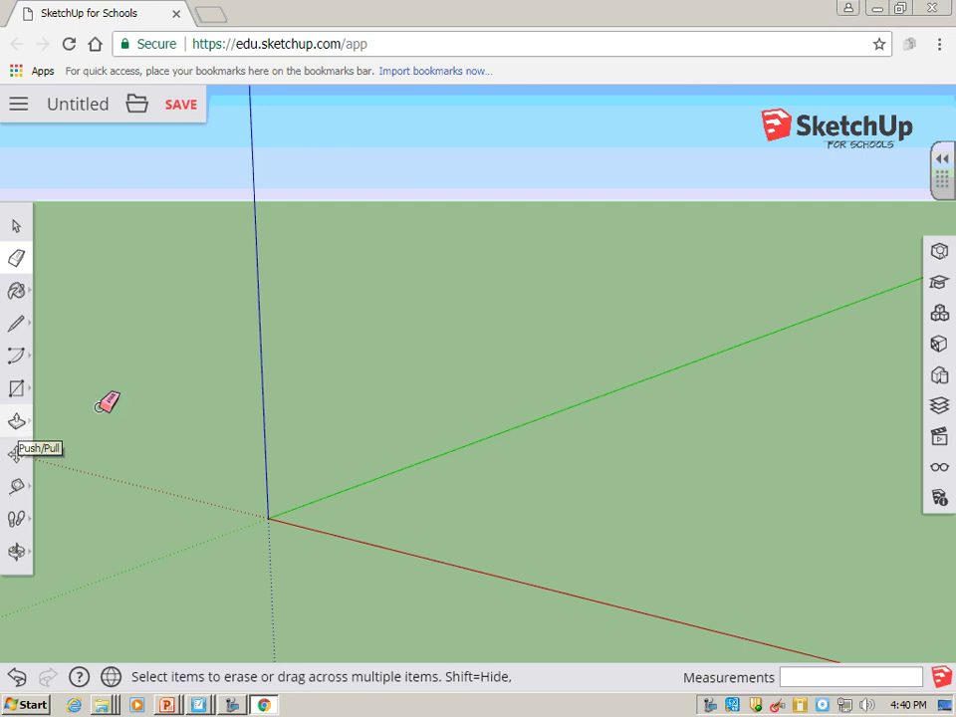
Draw a long flat ground rectangle running along the red axis from the origin
click(16, 389)
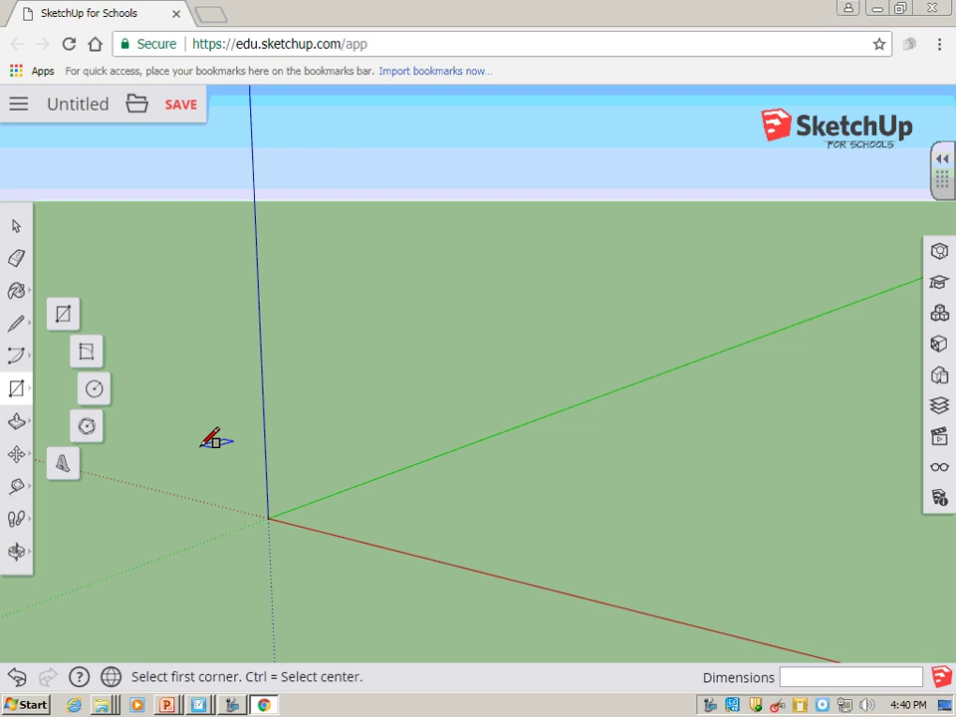
click(204, 446)
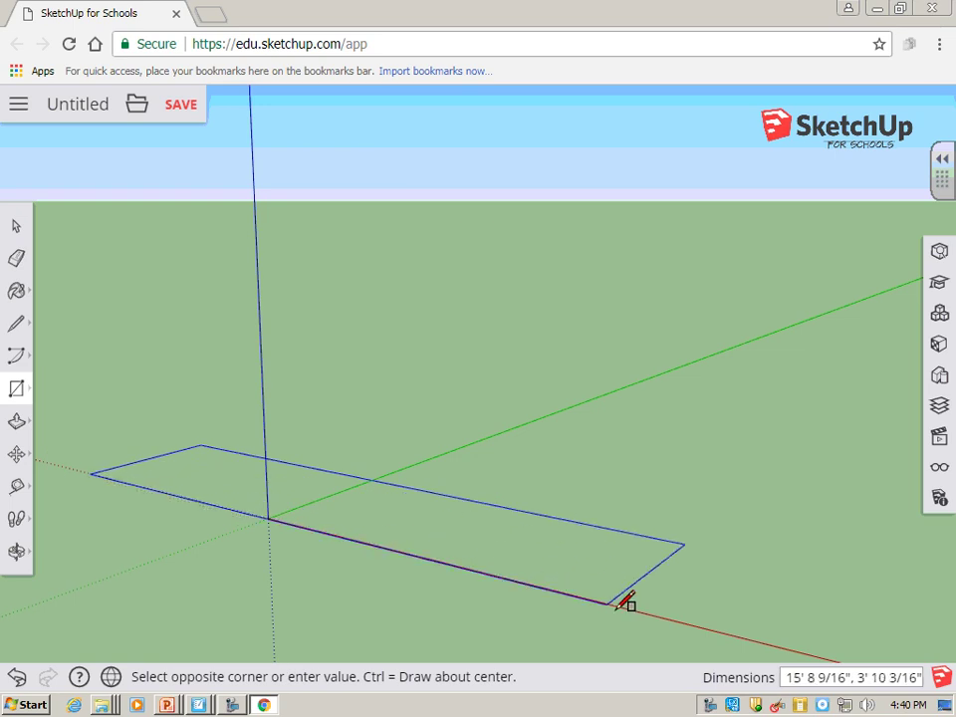
click(661, 634)
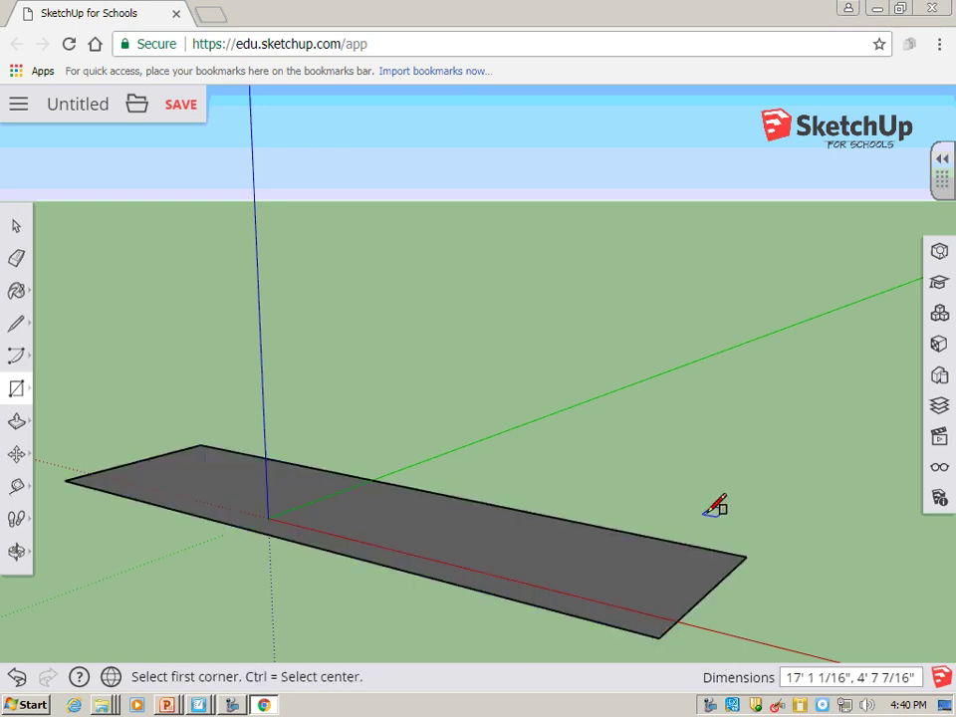
scroll(404, 414, down, 3)
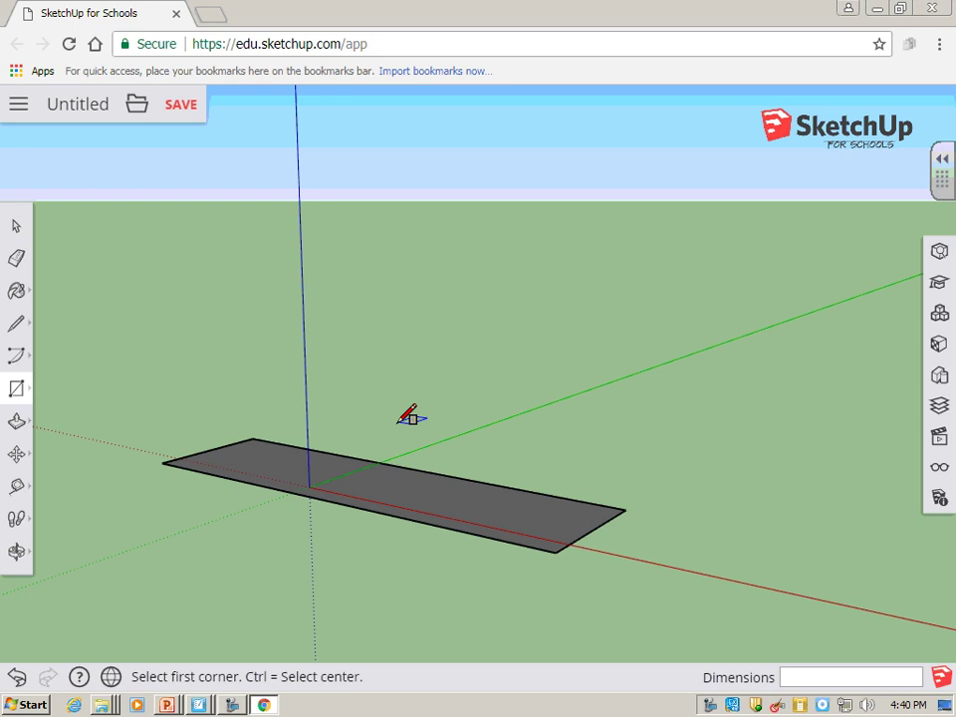
scroll(379, 473, up, 4)
scroll(370, 443, down, 2)
scroll(375, 418, up, 4)
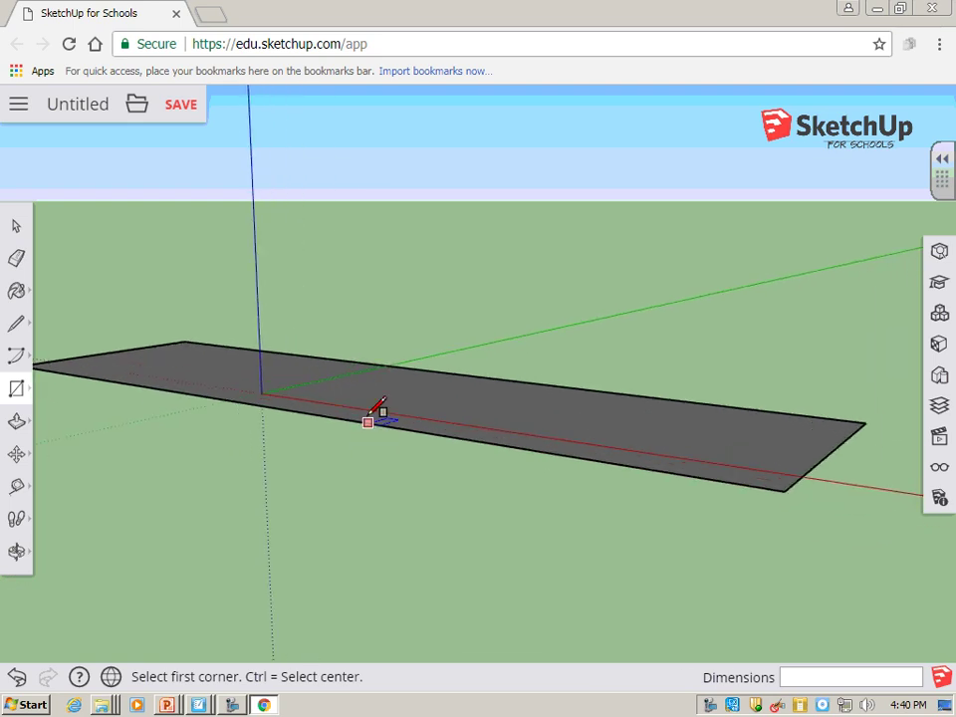
scroll(369, 428, down, 5)
scroll(348, 388, up, 3)
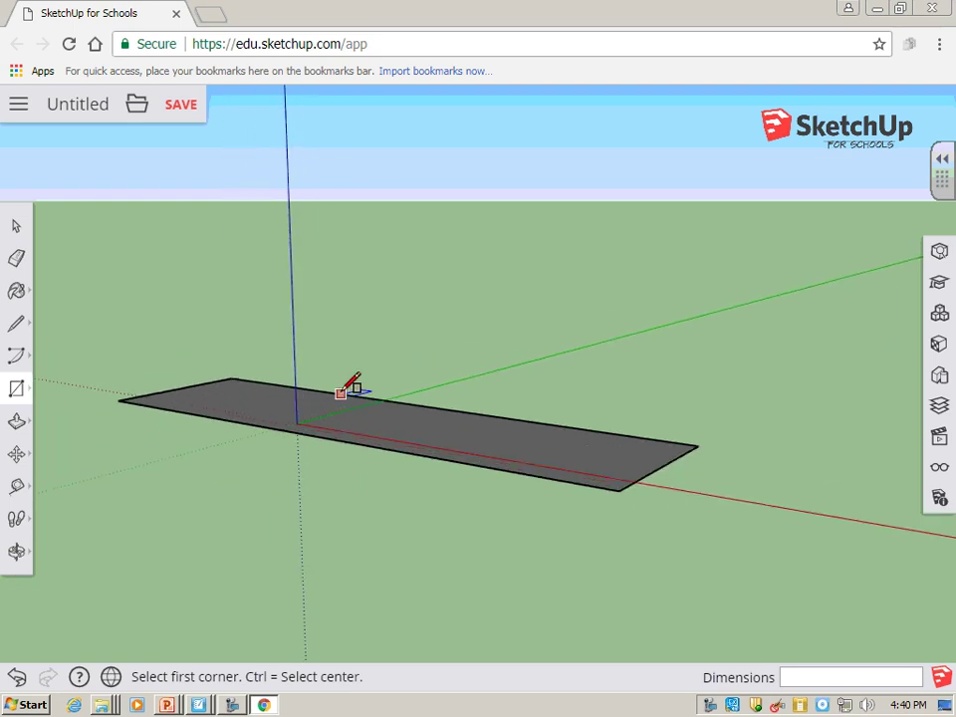
scroll(342, 394, up, 2)
scroll(342, 405, down, 3)
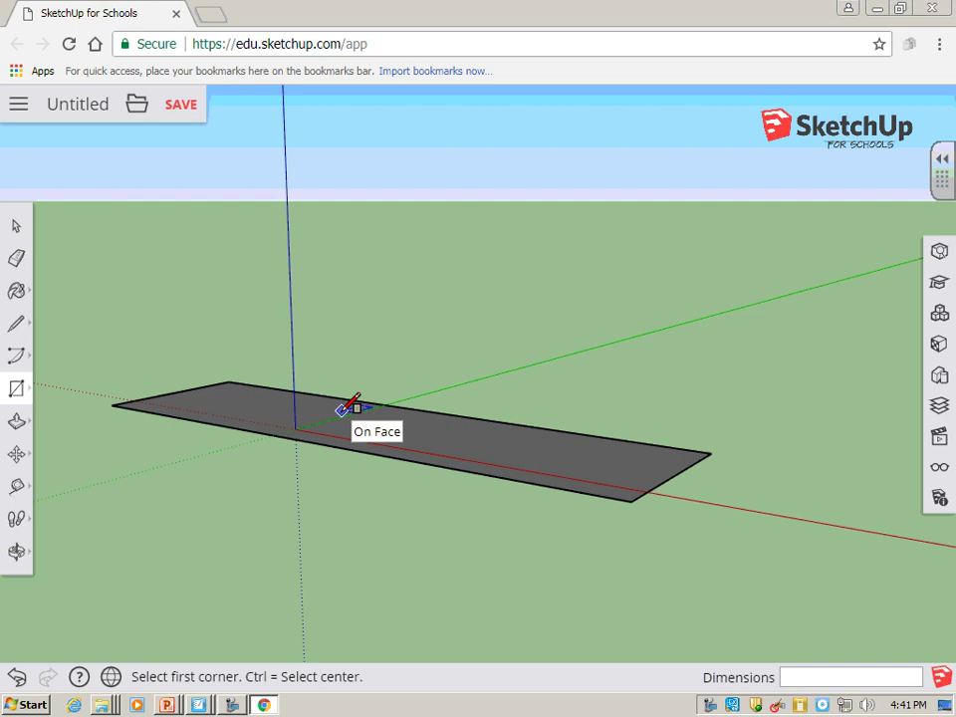
scroll(369, 421, down, 2)
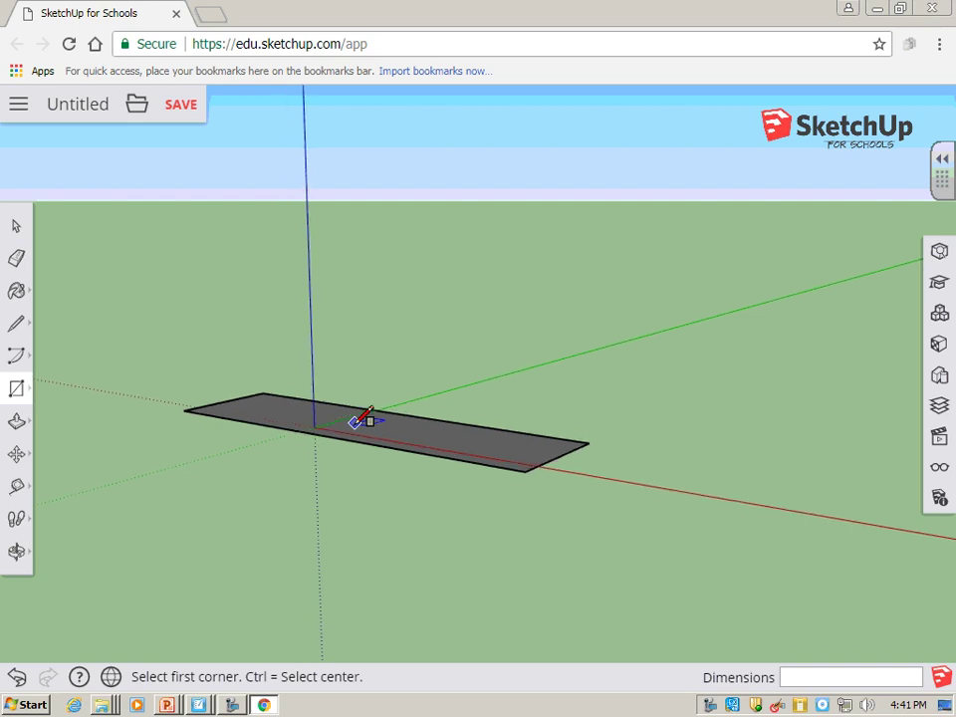
scroll(368, 421, up, 4)
scroll(369, 421, down, 3)
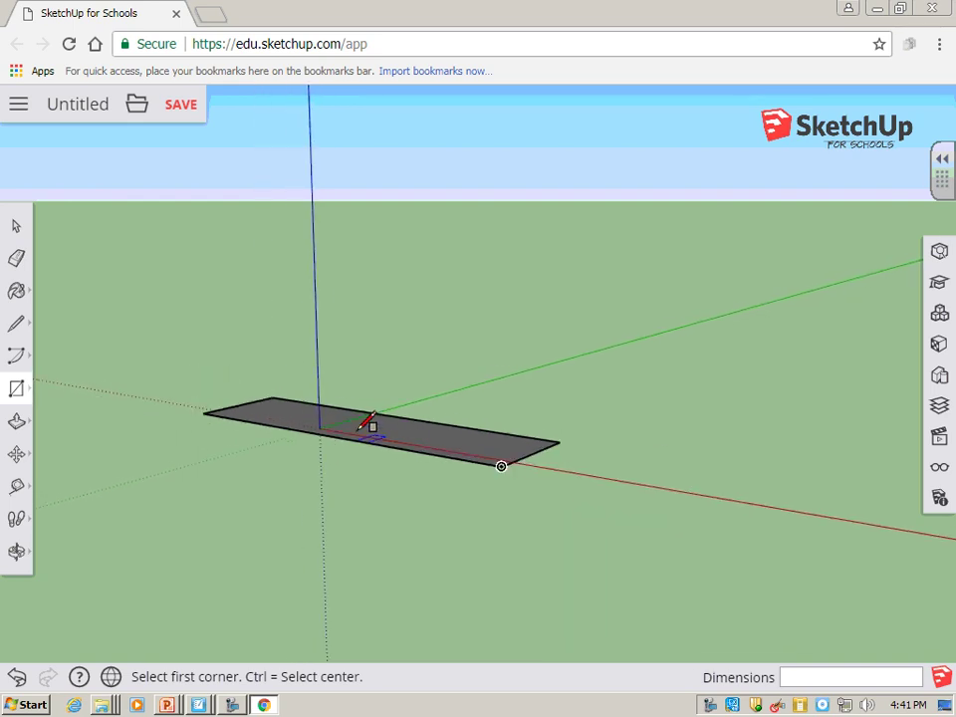
scroll(366, 420, up, 2)
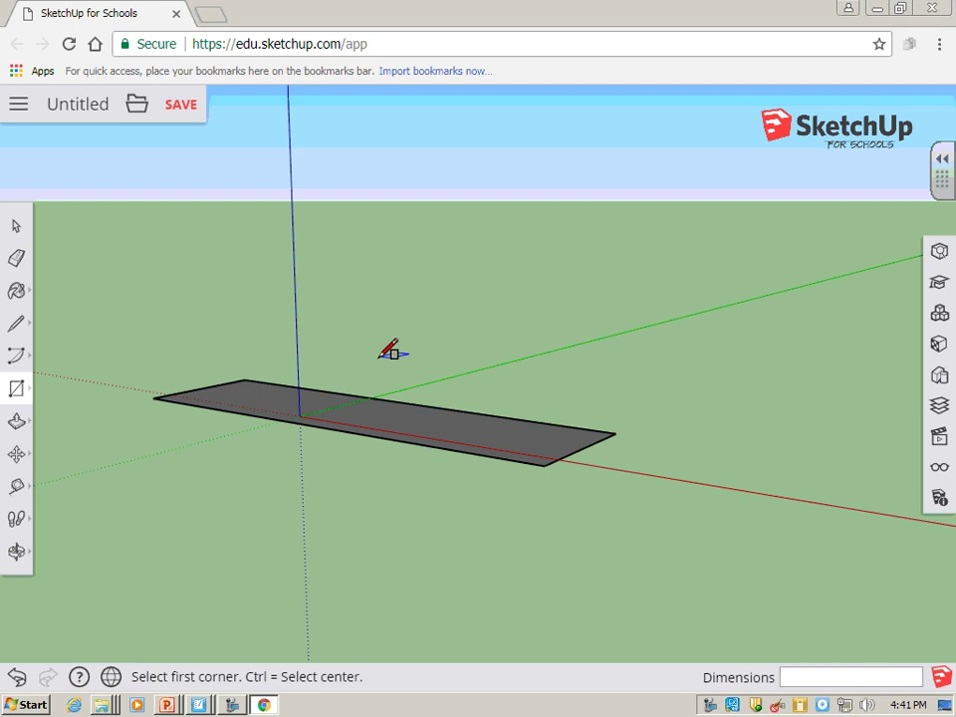
key(o)
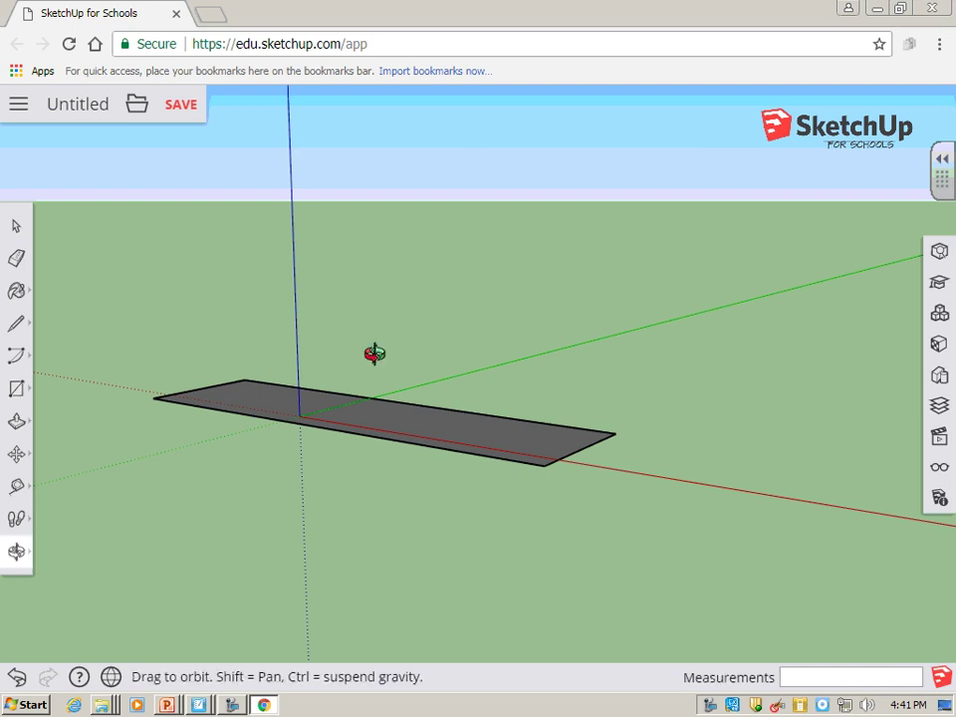
drag(374, 354, 579, 617)
key(r)
key(o)
drag(250, 405, 746, 438)
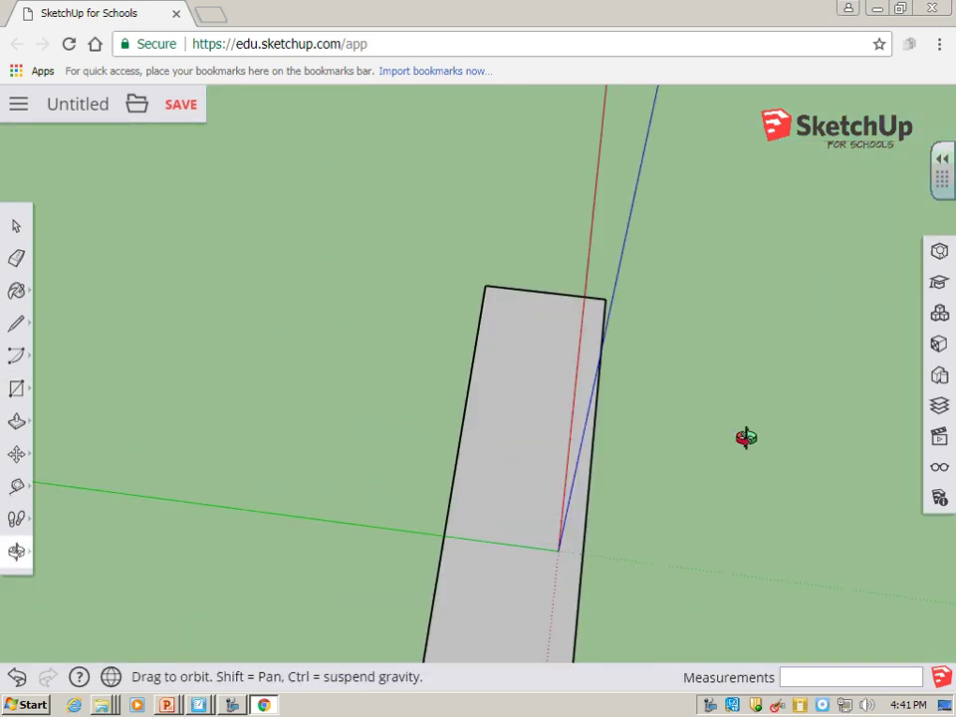
middle_drag(746, 437, 837, 335)
middle_drag(134, 349, 658, 267)
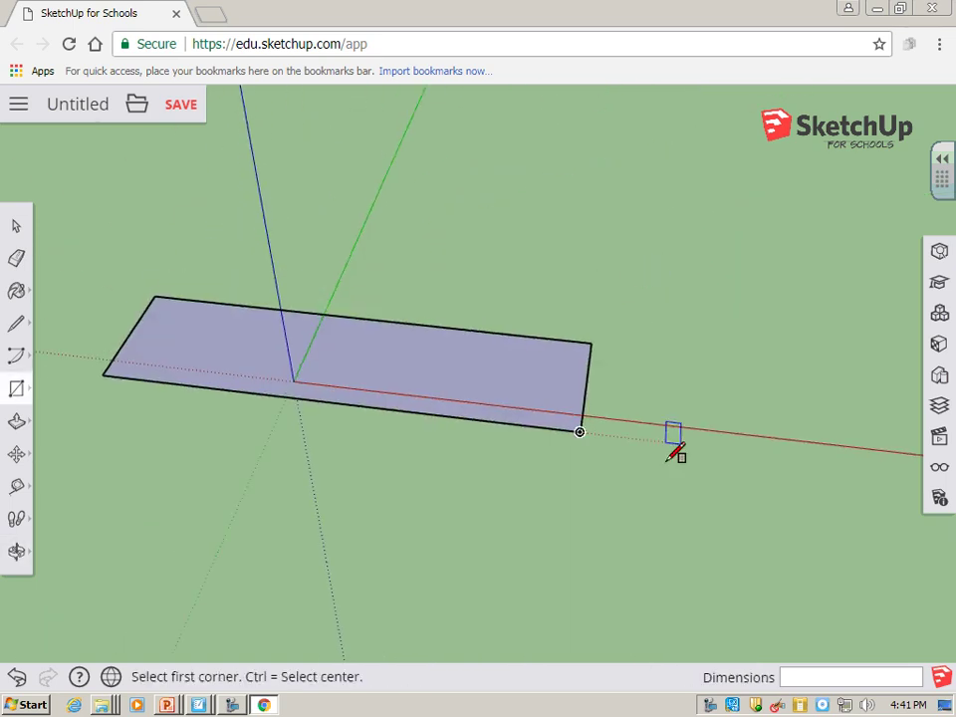
middle_drag(387, 239, 435, 549)
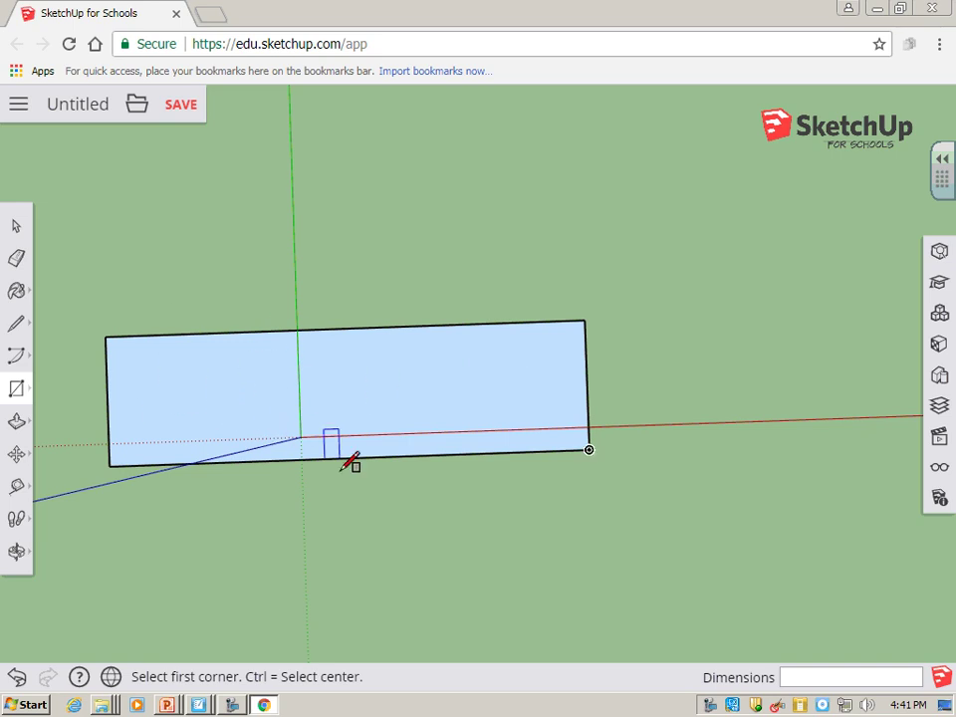
middle_drag(623, 256, 229, 343)
middle_drag(451, 412, 80, 304)
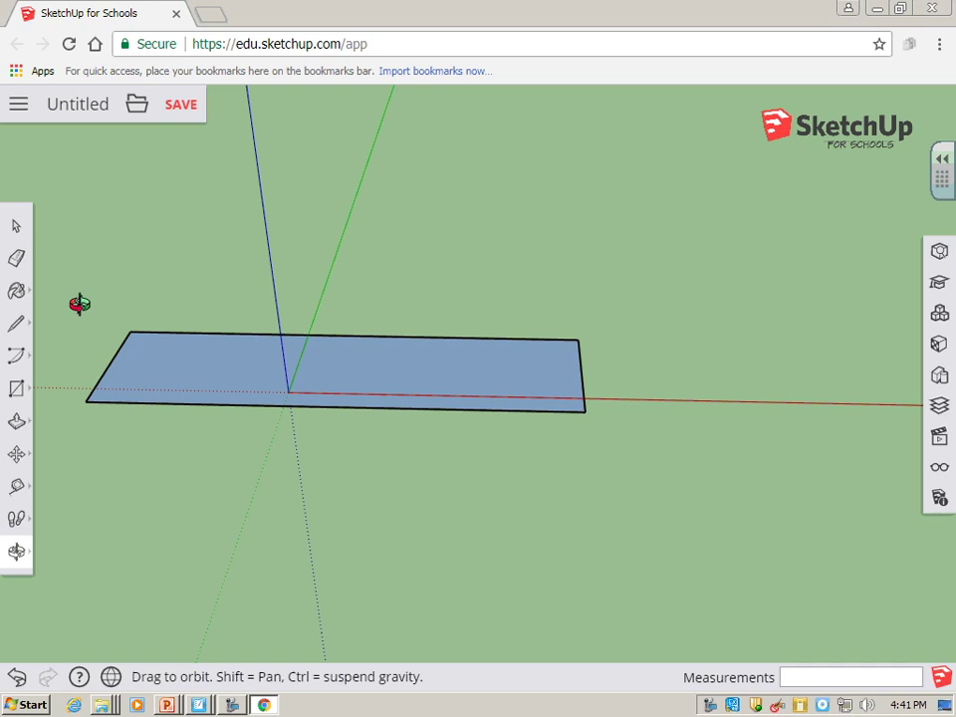
middle_drag(758, 399, 472, 296)
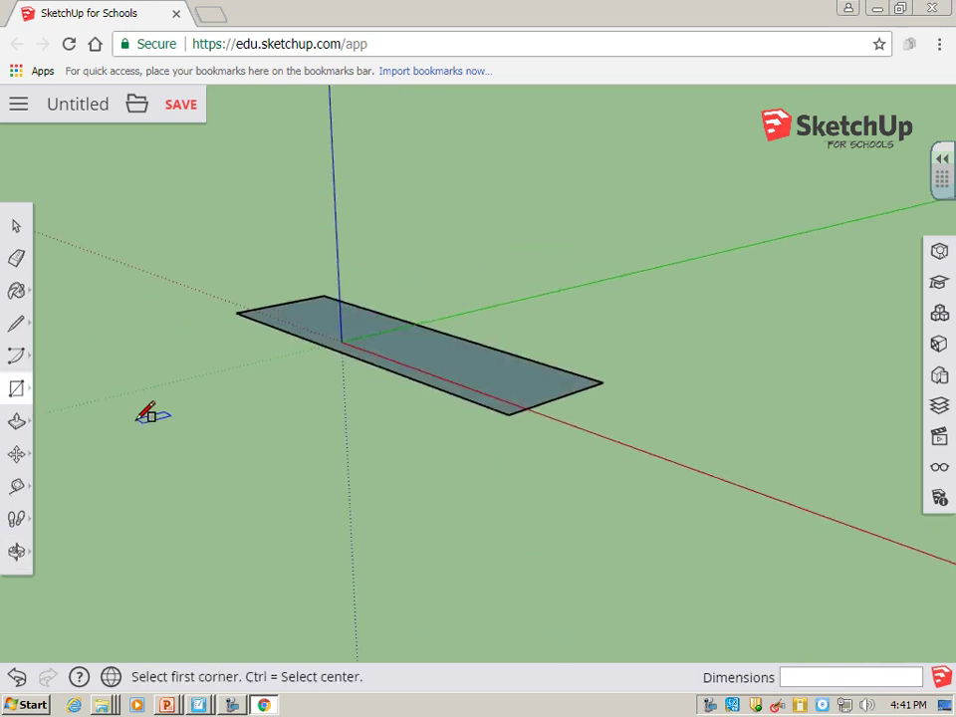
Draw a second rectangle joined to the long strip, forming an L-shaped face
click(17, 391)
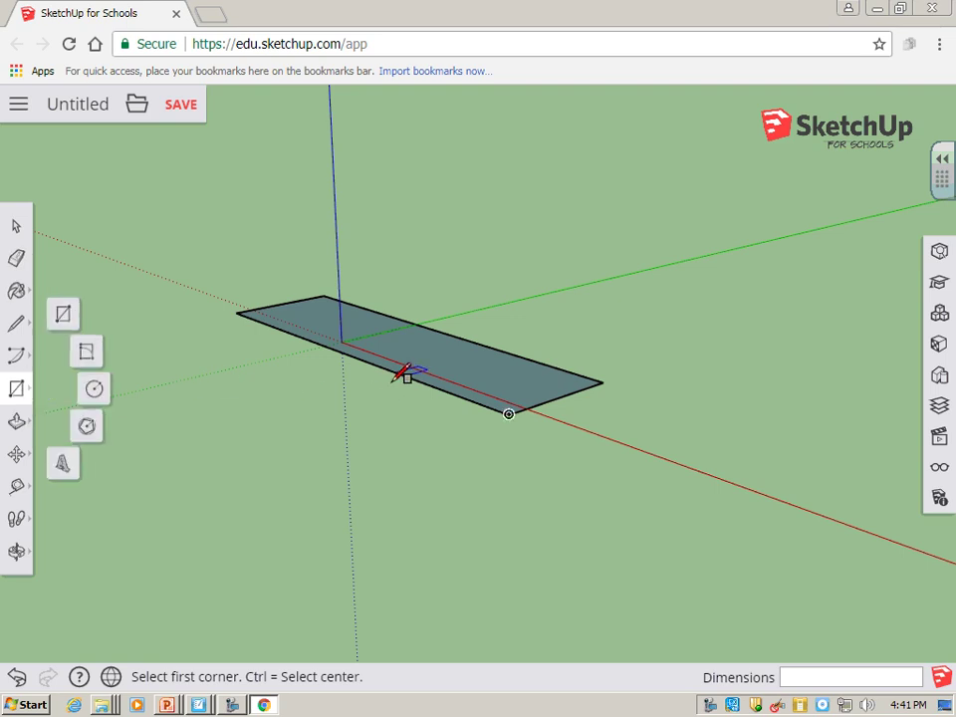
click(508, 414)
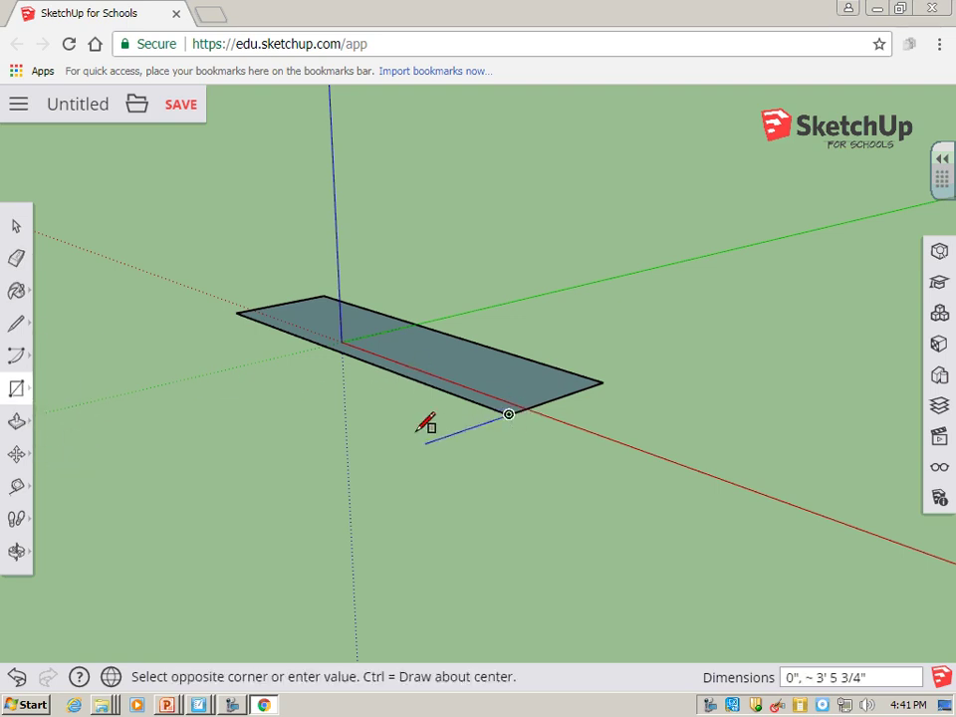
click(286, 400)
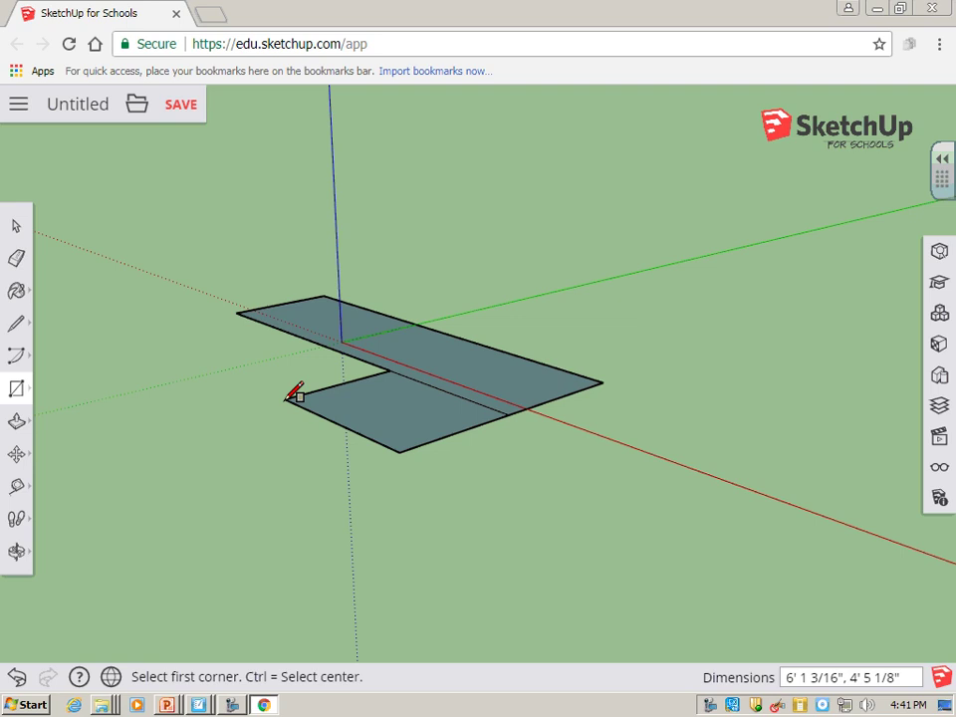
middle_drag(287, 381, 866, 516)
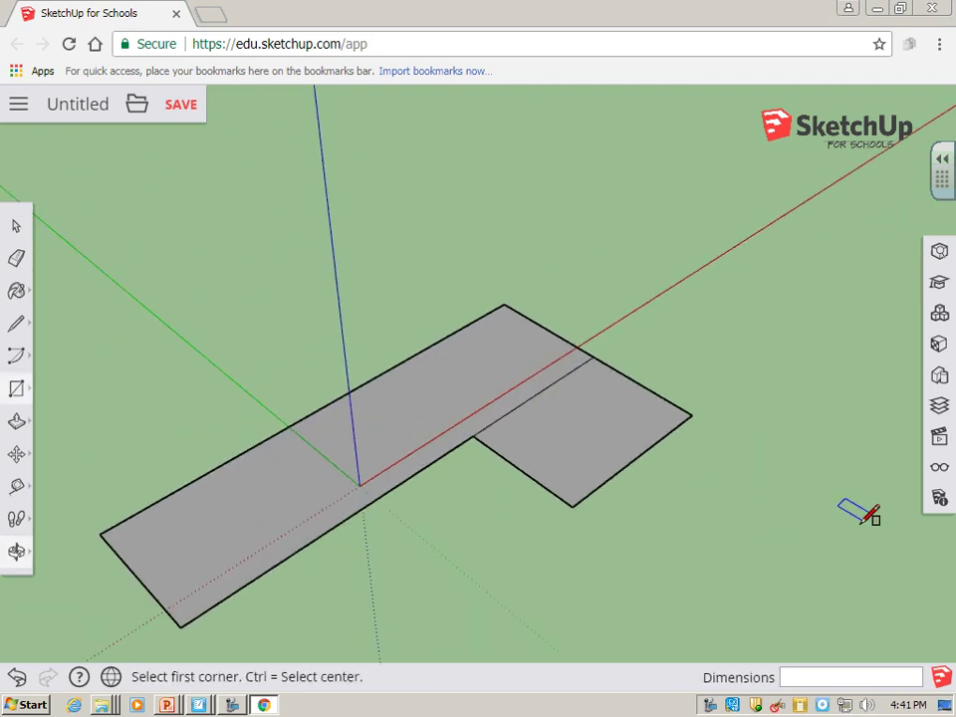
scroll(802, 371, down, 2)
scroll(802, 371, down, 2)
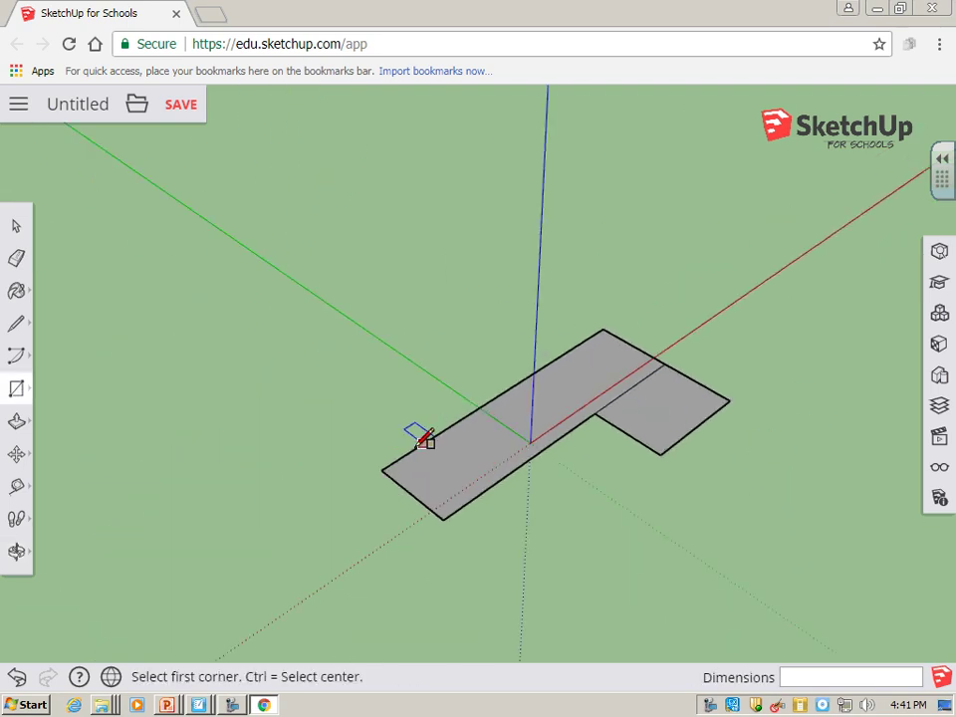
Attach two more rectangles to the L-shape to complete the two-winged floor plan
click(381, 469)
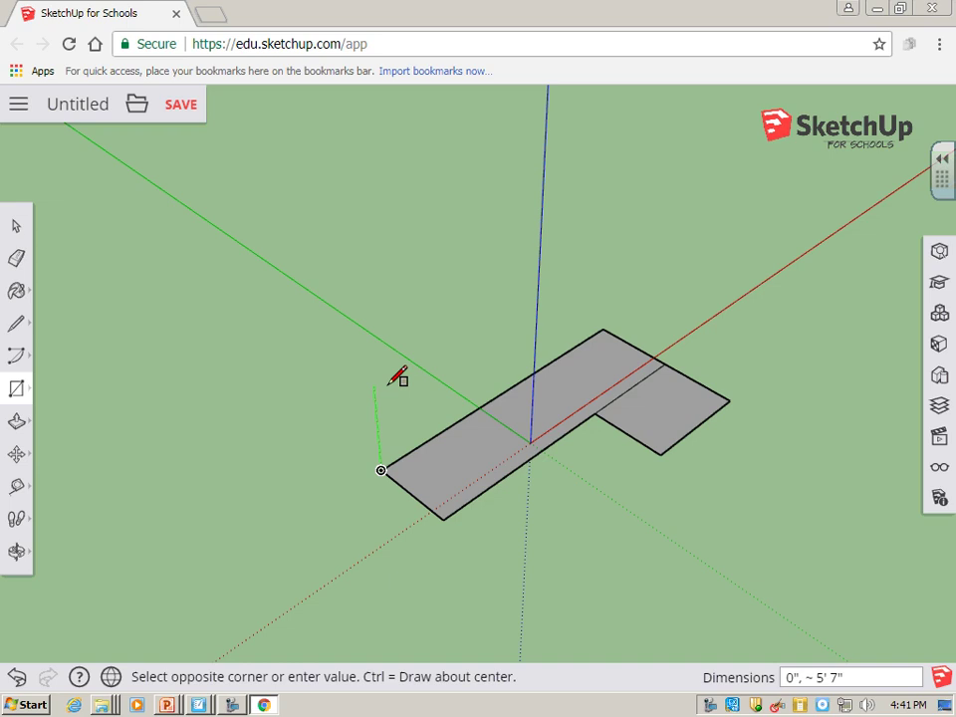
click(343, 336)
click(339, 335)
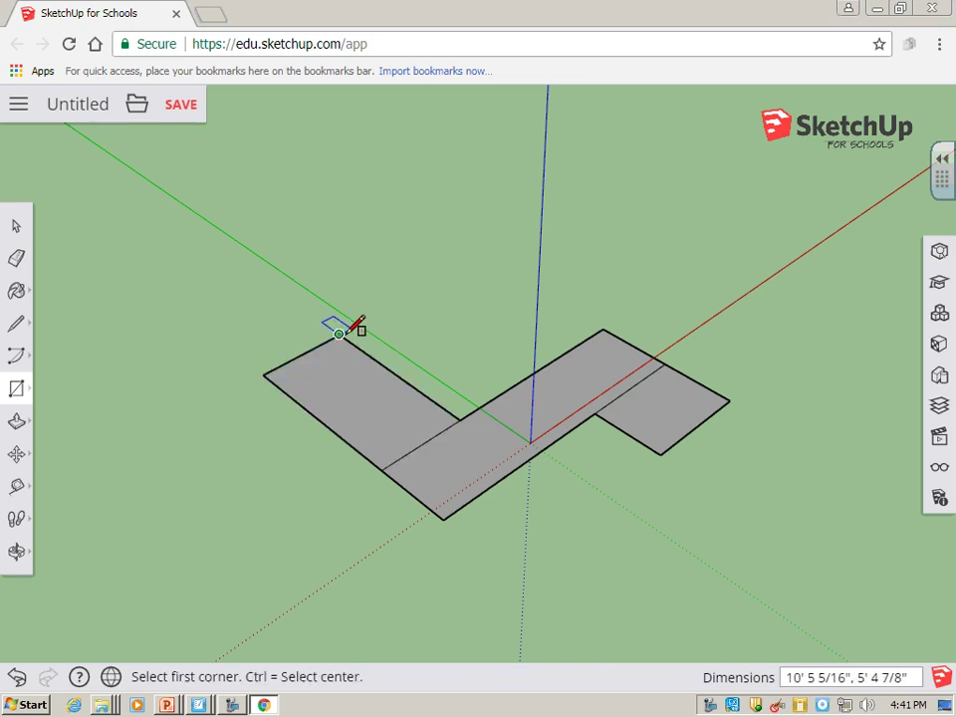
click(450, 343)
middle_drag(747, 420, 594, 536)
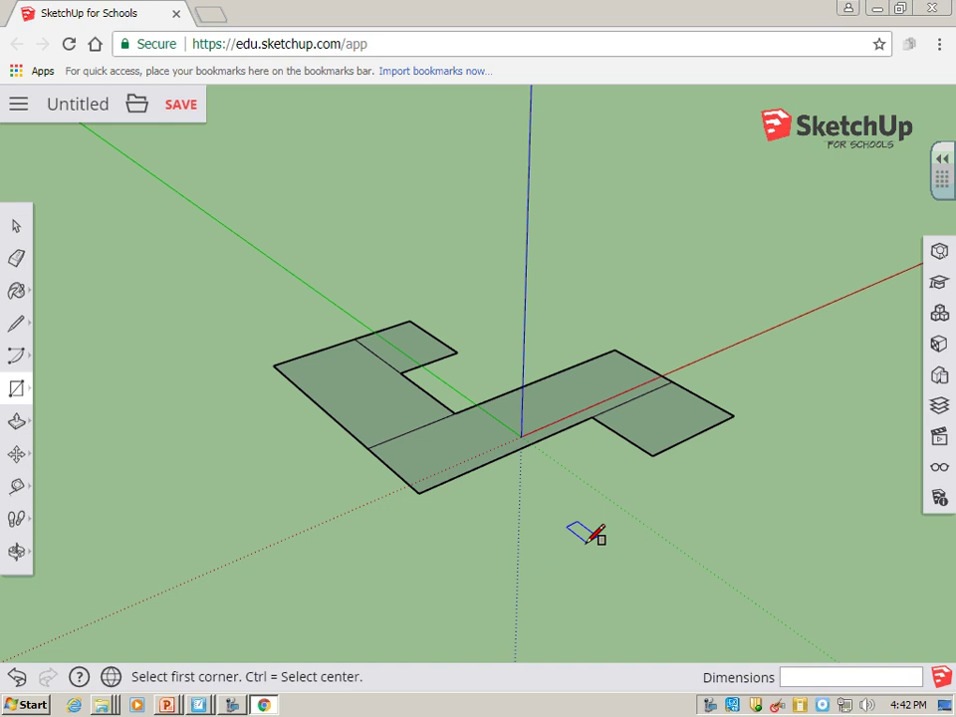
Push/Pull the left rectangle up 3' 7 1/8" into a box
click(18, 433)
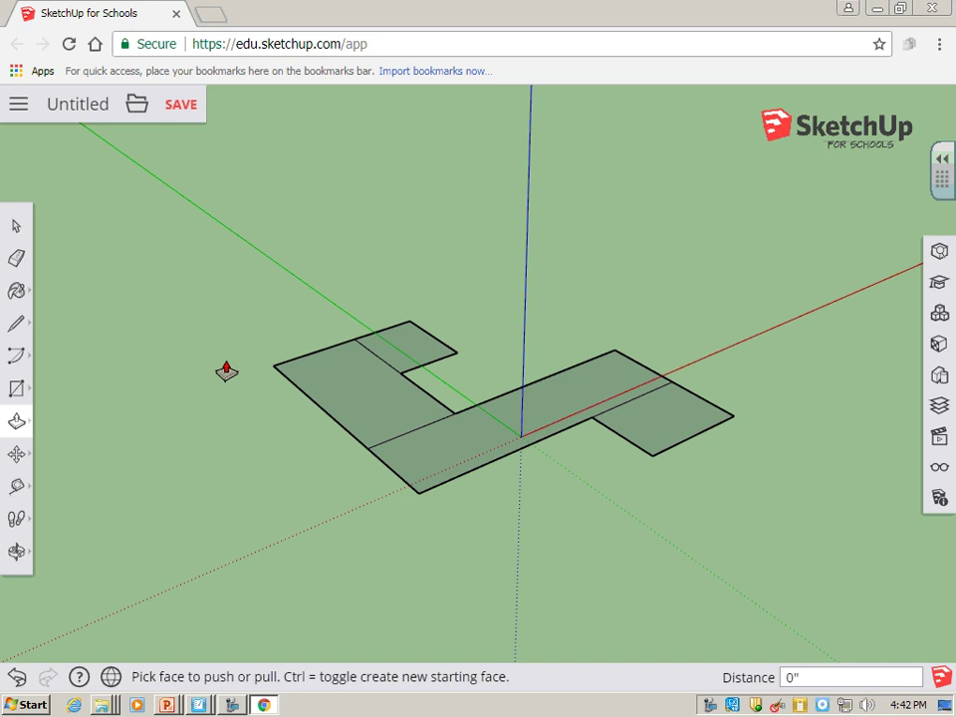
drag(373, 406, 357, 357)
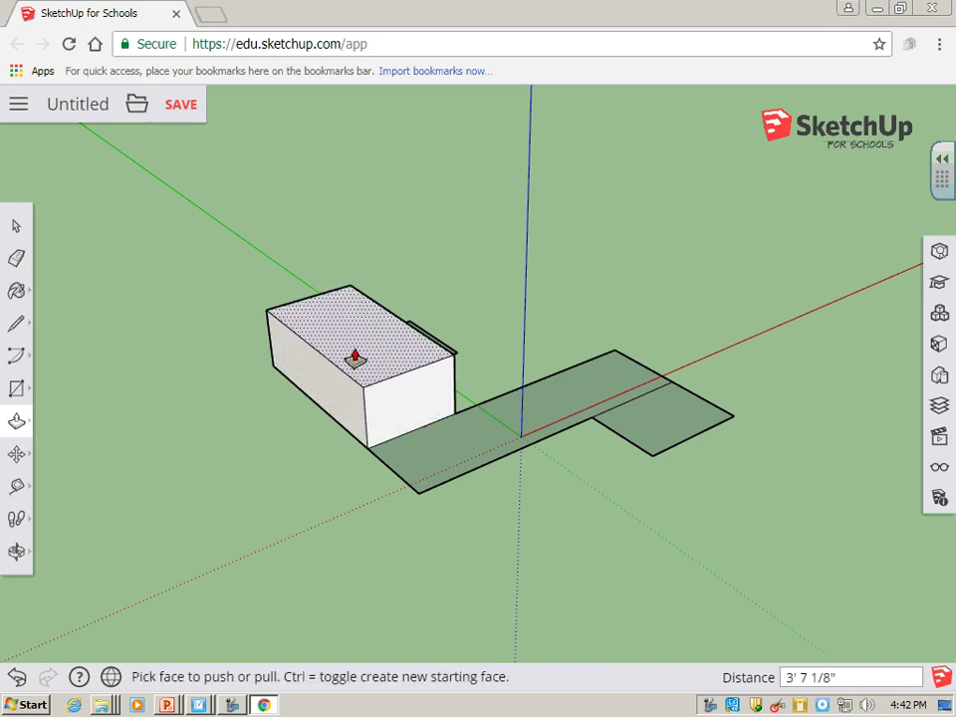
key(o)
Pull the long middle strip up about 5' into a taller box
drag(244, 461, 641, 273)
key(p)
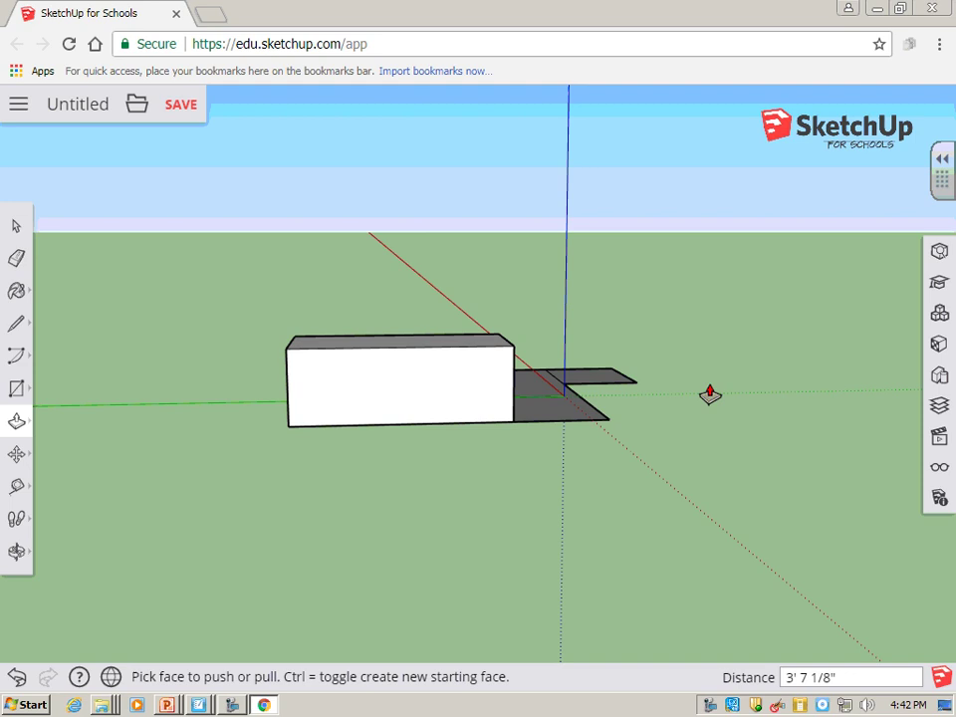
middle_drag(709, 394, 405, 341)
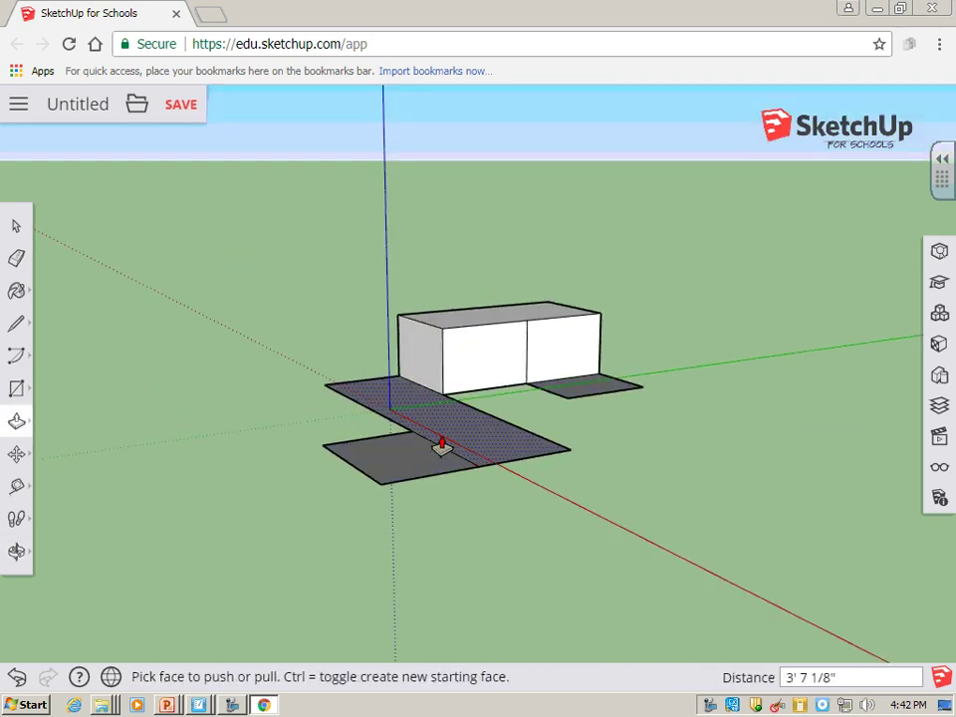
middle_drag(646, 426, 211, 575)
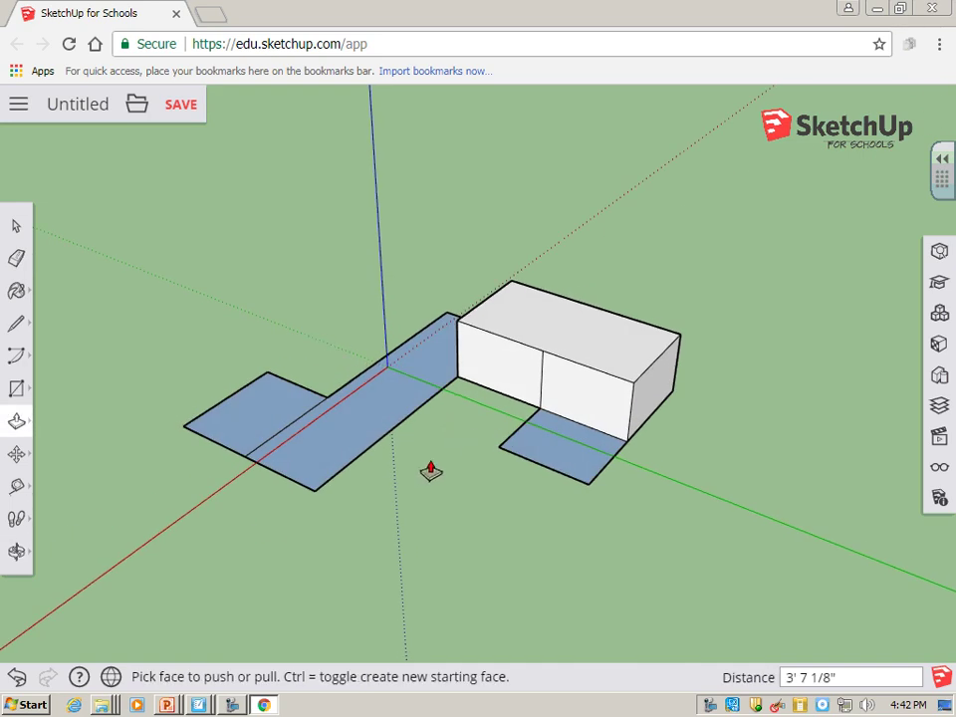
drag(407, 409, 413, 329)
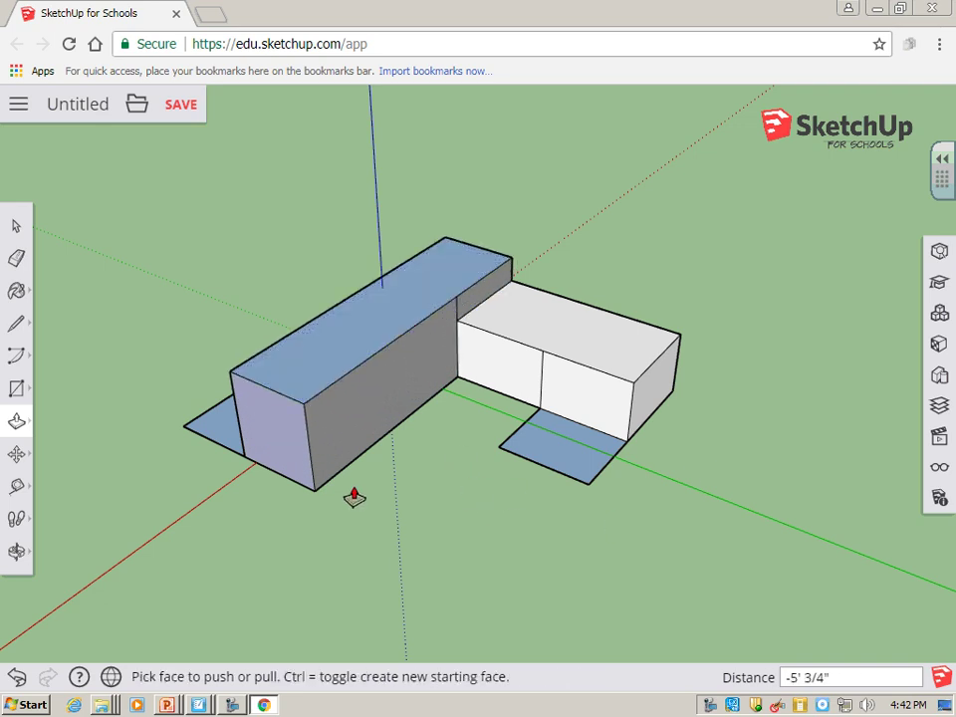
middle_drag(354, 498, 811, 515)
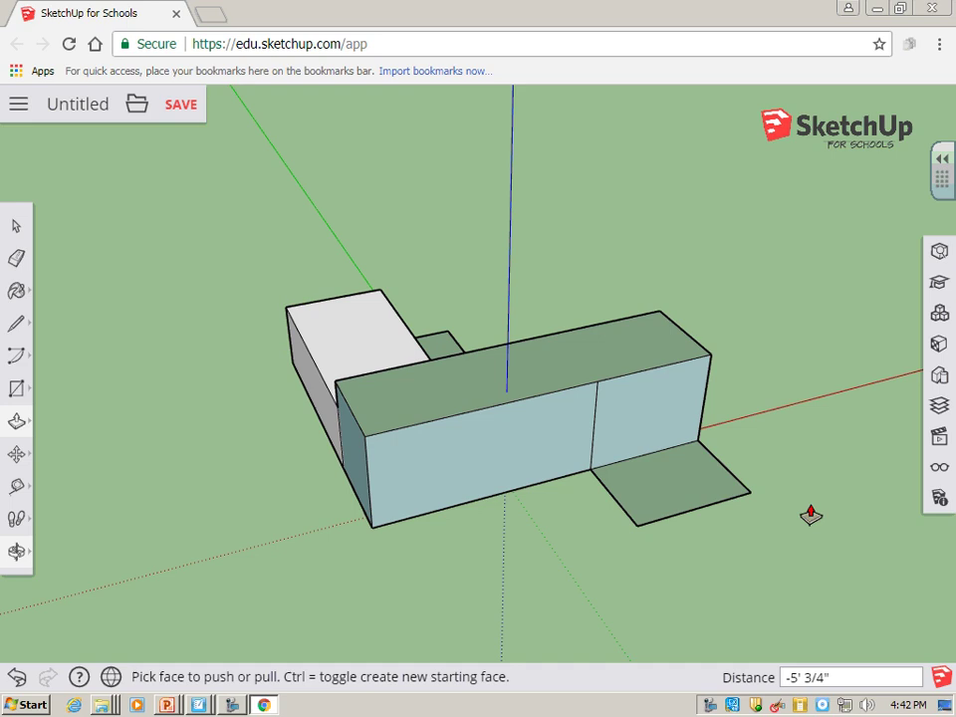
Raise the right rectangle into a box 3' 3 11/16" high
drag(679, 502, 673, 469)
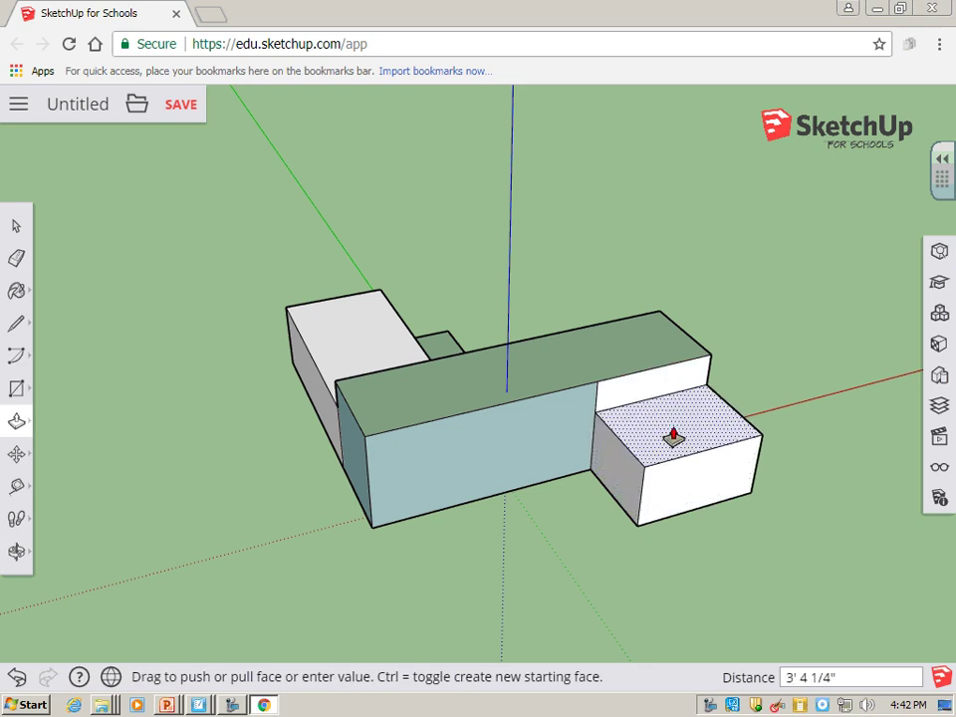
drag(674, 436, 611, 435)
middle_drag(803, 348, 299, 463)
Raise the small front rectangle into a 6 7/8" slab
middle_drag(668, 497, 563, 297)
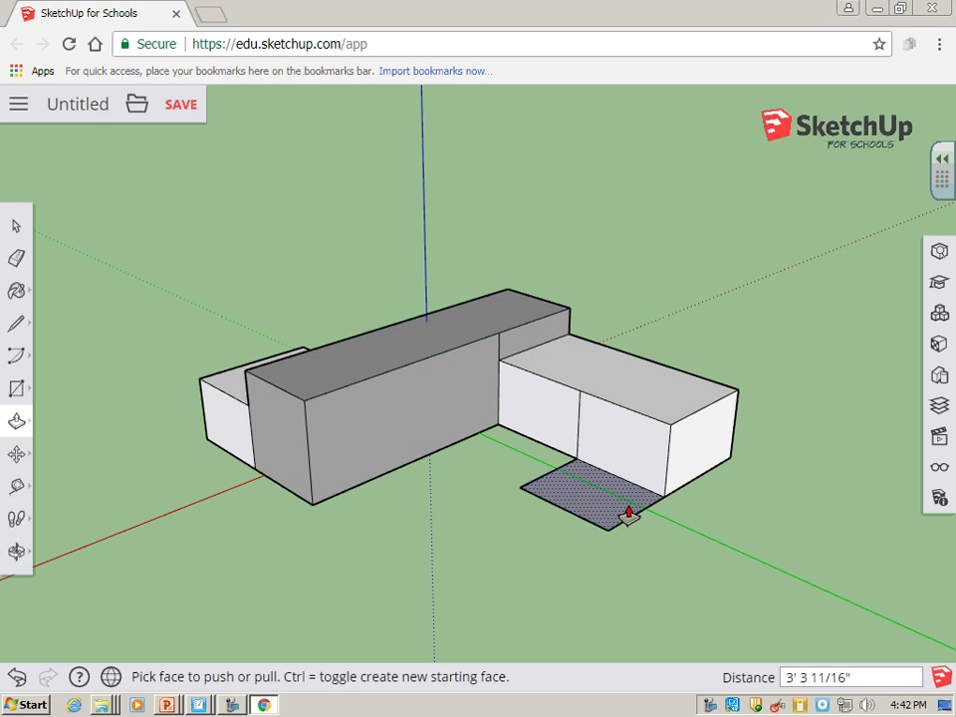
scroll(629, 515, up, 5)
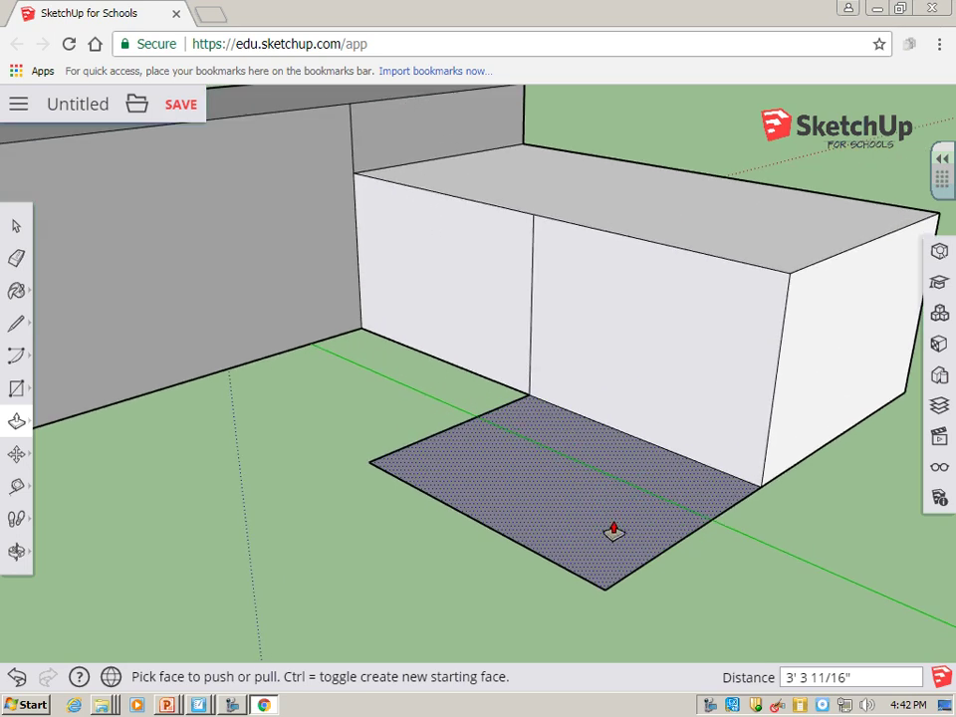
drag(575, 538, 570, 503)
scroll(861, 550, down, 6)
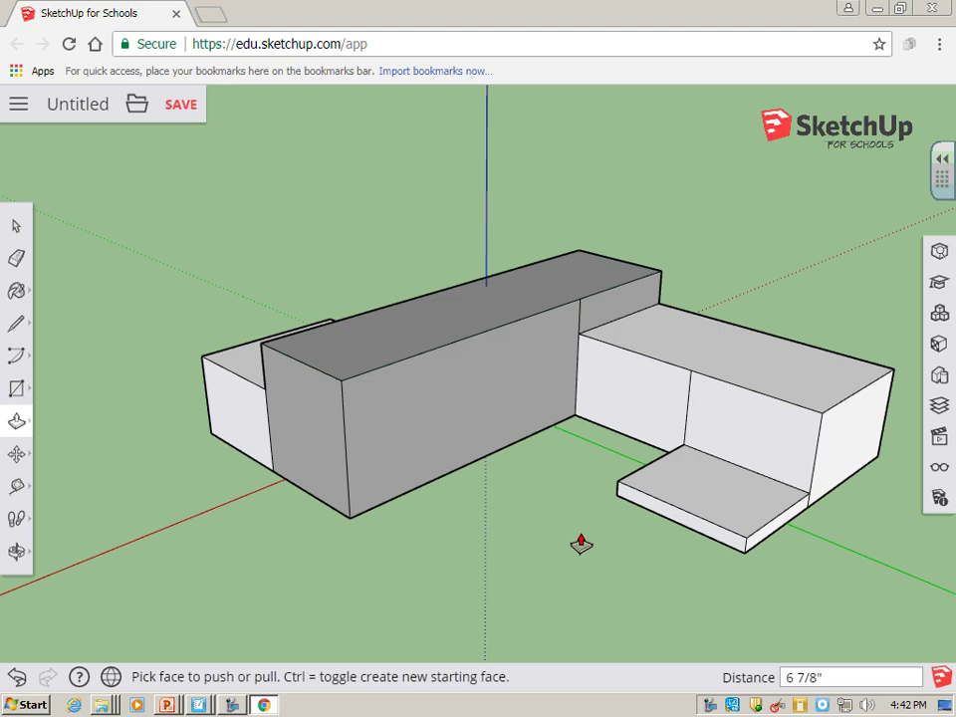
mouse_move(580, 544)
middle_down()
mouse_move(532, 529)
mouse_move(574, 535)
middle_up()
middle_drag(314, 386, 566, 523)
scroll(566, 418, up, 3)
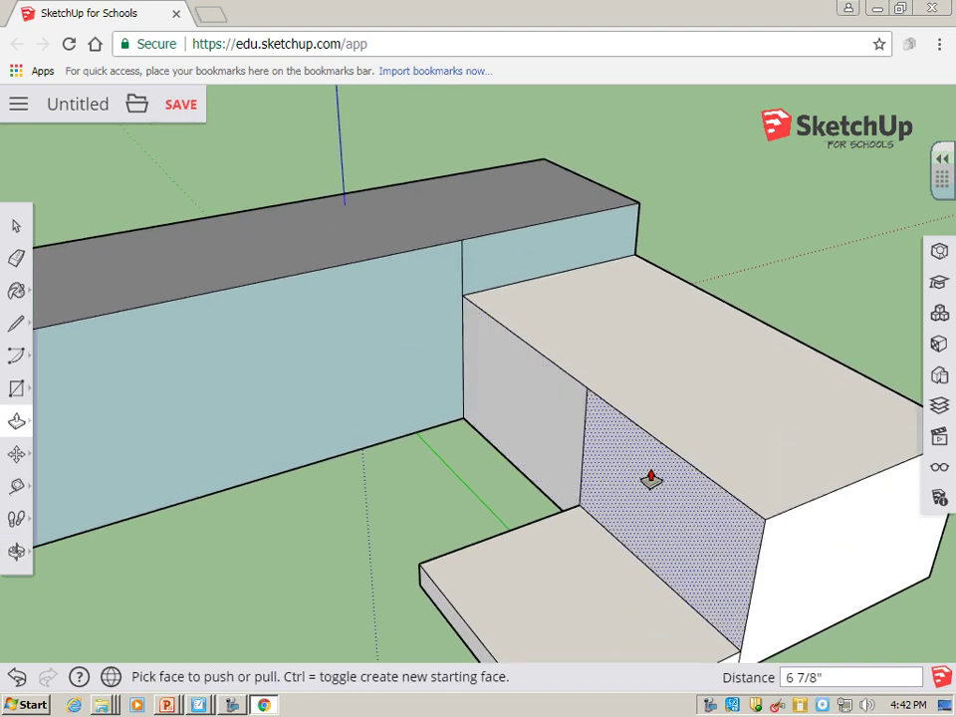
Erase the first seam edge between the joined front faces
click(16, 258)
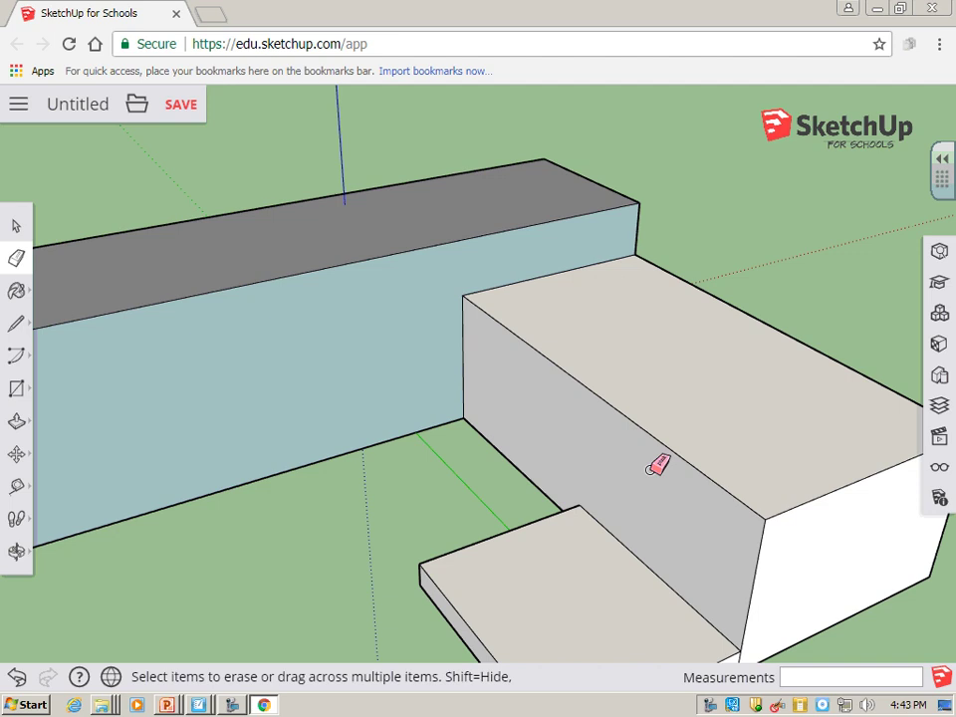
scroll(697, 459, down, 5)
mouse_move(365, 429)
middle_down()
mouse_move(625, 479)
mouse_move(388, 495)
mouse_move(781, 467)
middle_up()
middle_drag(339, 478, 716, 471)
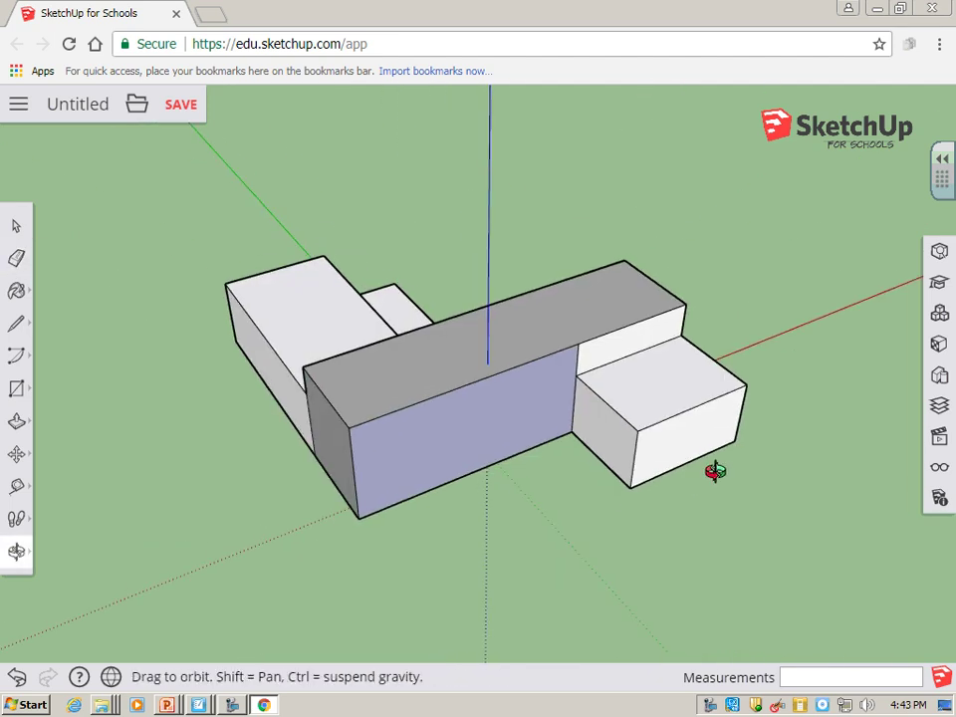
scroll(612, 330, up, 4)
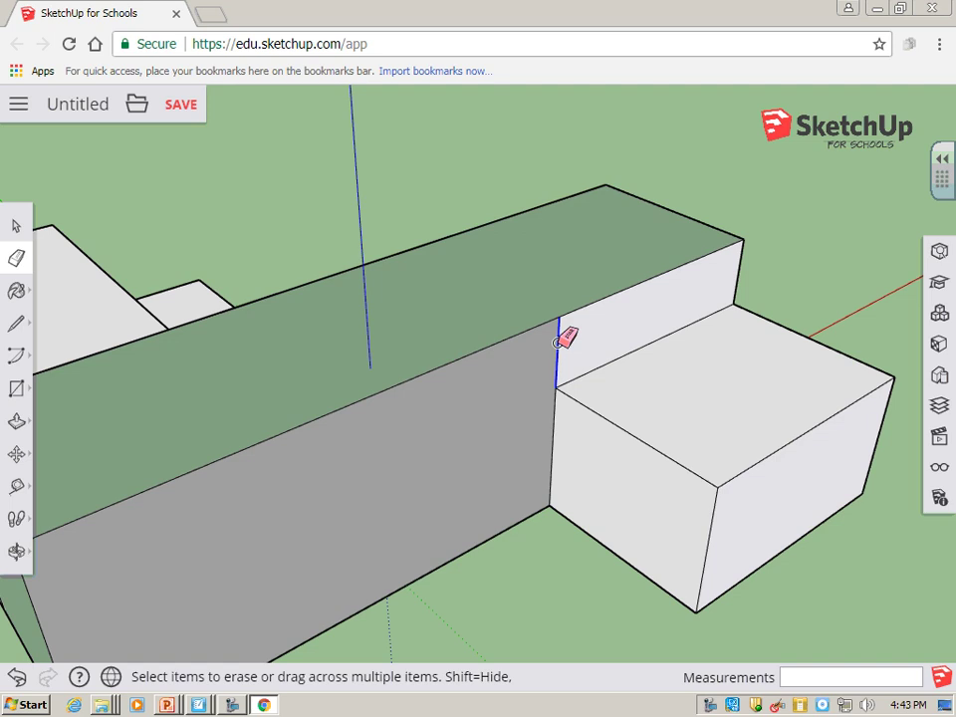
mouse_move(805, 358)
middle_down()
mouse_move(816, 392)
mouse_move(323, 480)
mouse_move(338, 483)
middle_up()
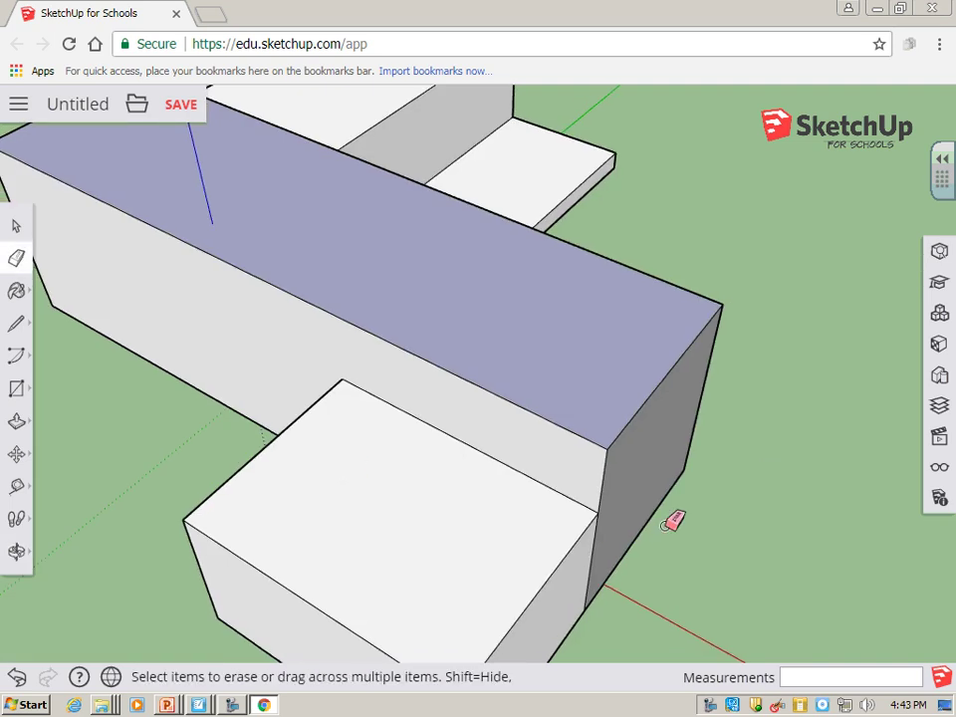
mouse_move(671, 522)
middle_down()
mouse_move(432, 359)
mouse_move(386, 394)
middle_up()
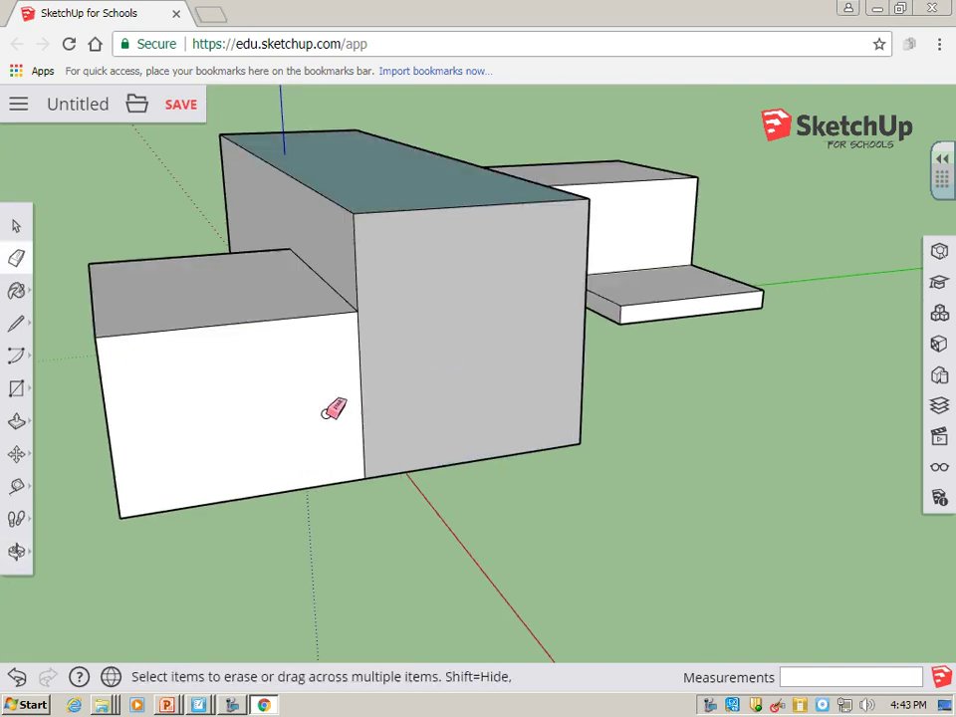
click(357, 412)
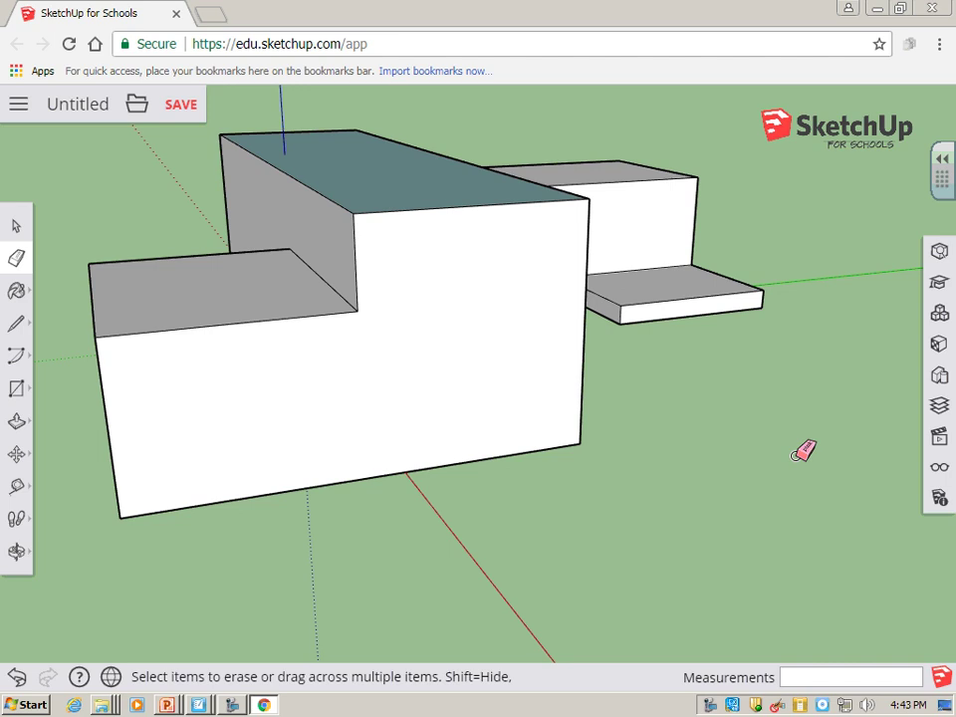
Erase the second front seam and the long box's top-front edge
scroll(454, 448, down, 3)
middle_drag(455, 448, 697, 406)
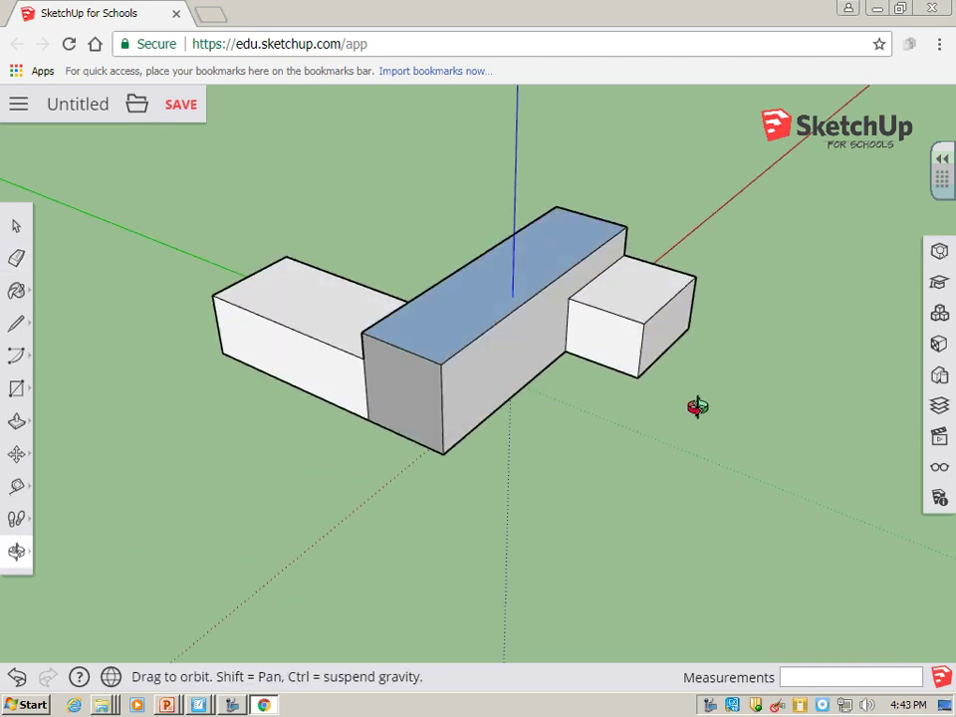
scroll(557, 331, up, 2)
click(280, 415)
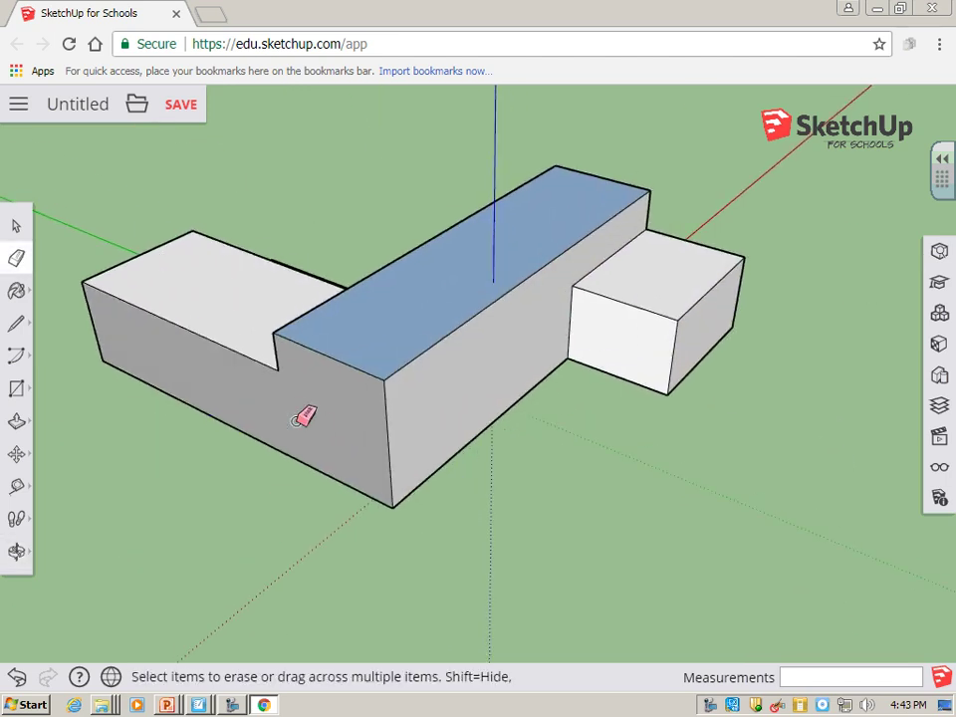
middle_drag(595, 436, 581, 465)
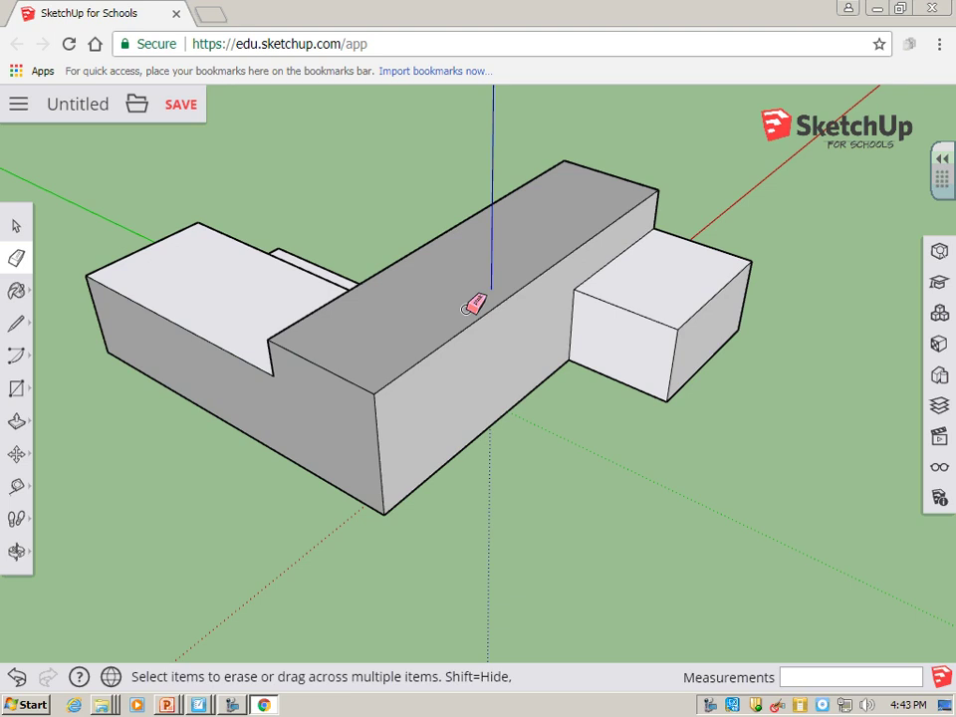
click(474, 305)
mouse_move(676, 424)
middle_down()
mouse_move(581, 406)
mouse_move(224, 393)
middle_up()
mouse_move(798, 424)
middle_down()
mouse_move(468, 321)
mouse_move(491, 245)
mouse_move(745, 273)
mouse_move(907, 269)
mouse_move(282, 271)
mouse_move(565, 342)
middle_up()
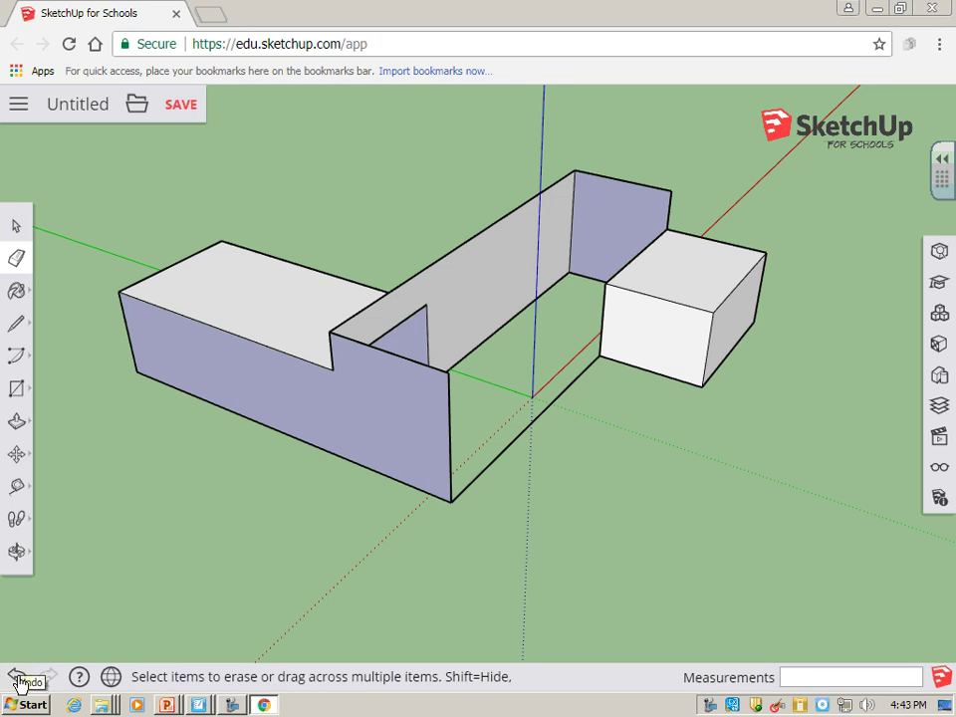
Undo the erasures and extrusions back to the T-shaped floor face
click(18, 681)
scroll(724, 348, down, 3)
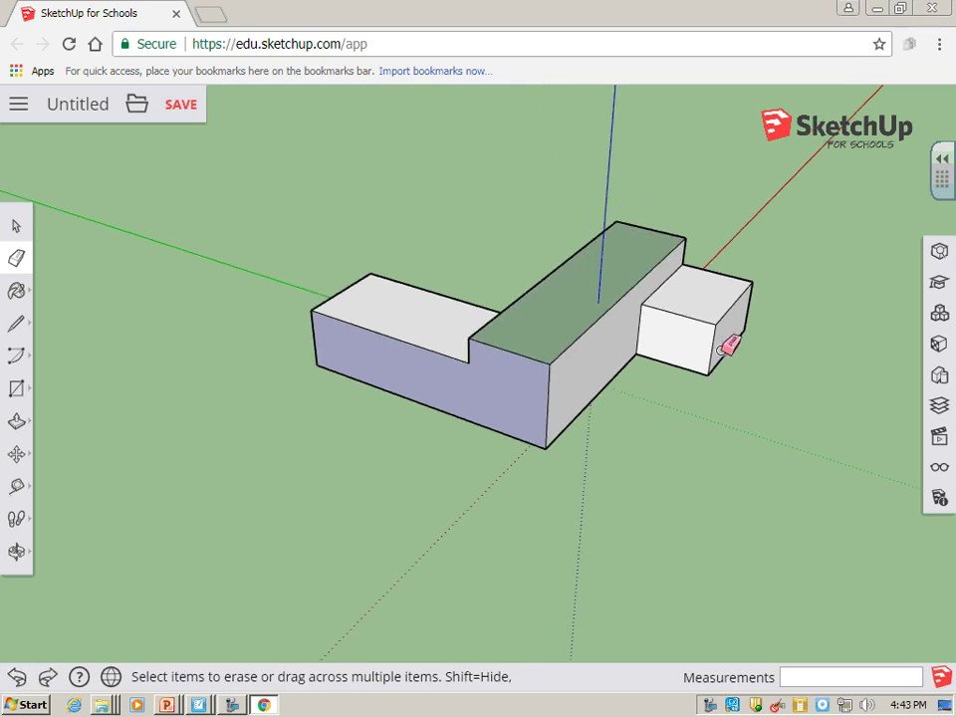
click(17, 681)
click(18, 681)
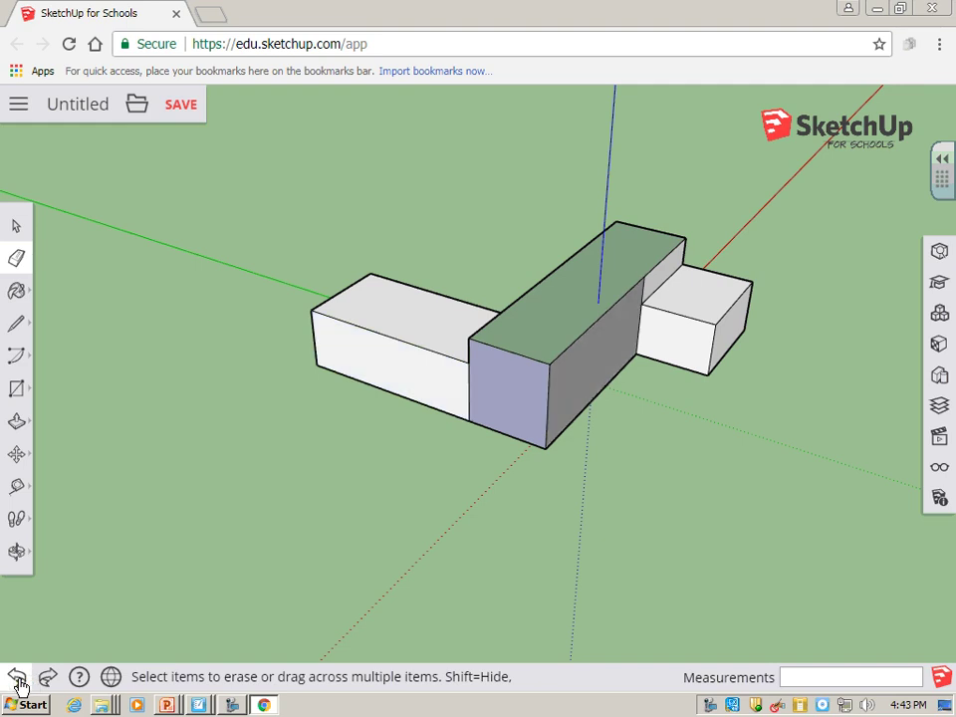
click(18, 680)
click(18, 681)
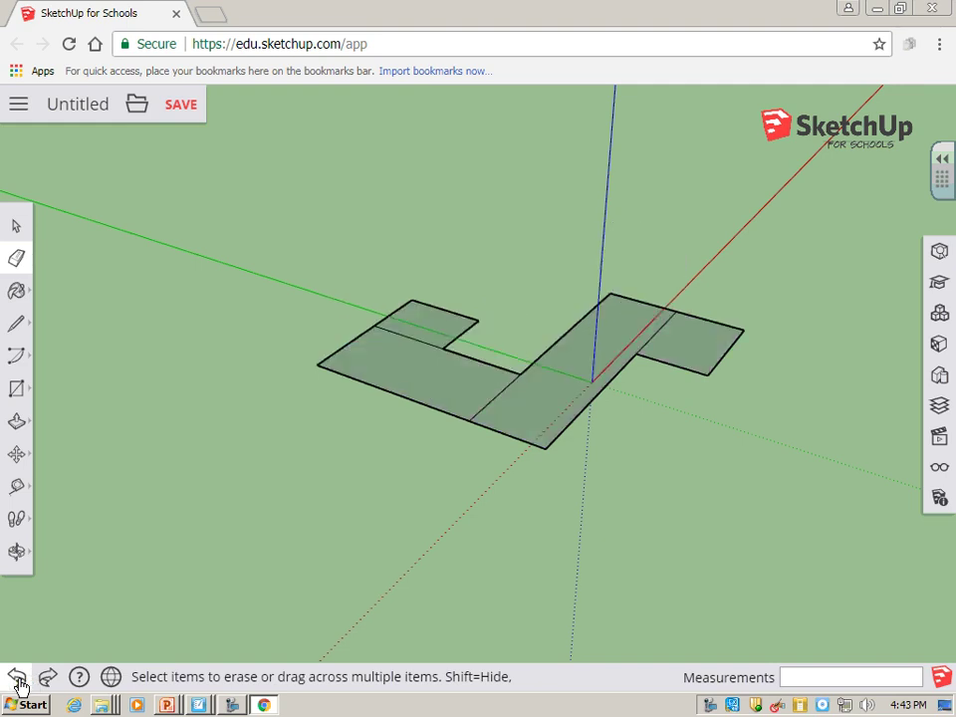
click(18, 681)
click(18, 681)
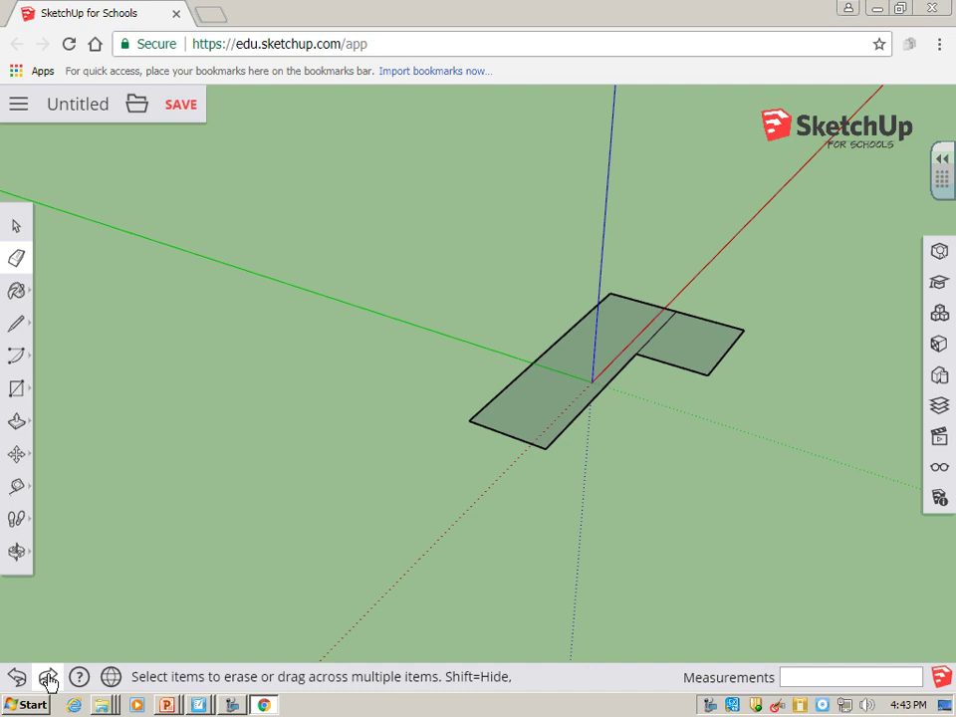
Redo the faces and extrusions to restore the three boxes
click(47, 679)
click(47, 678)
click(47, 678)
click(47, 679)
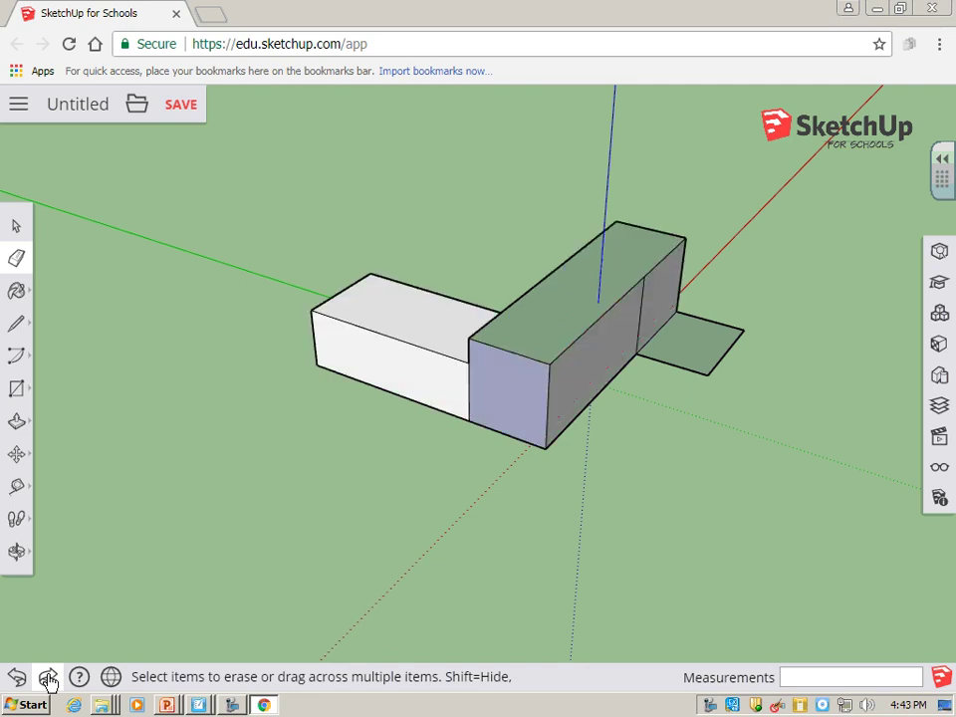
click(46, 679)
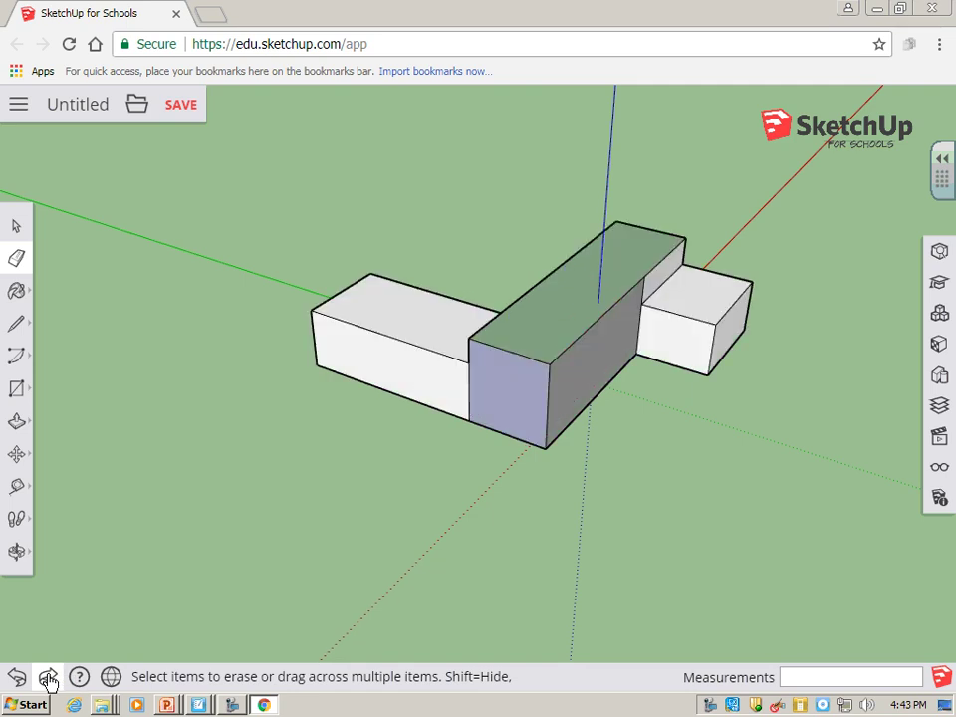
click(47, 678)
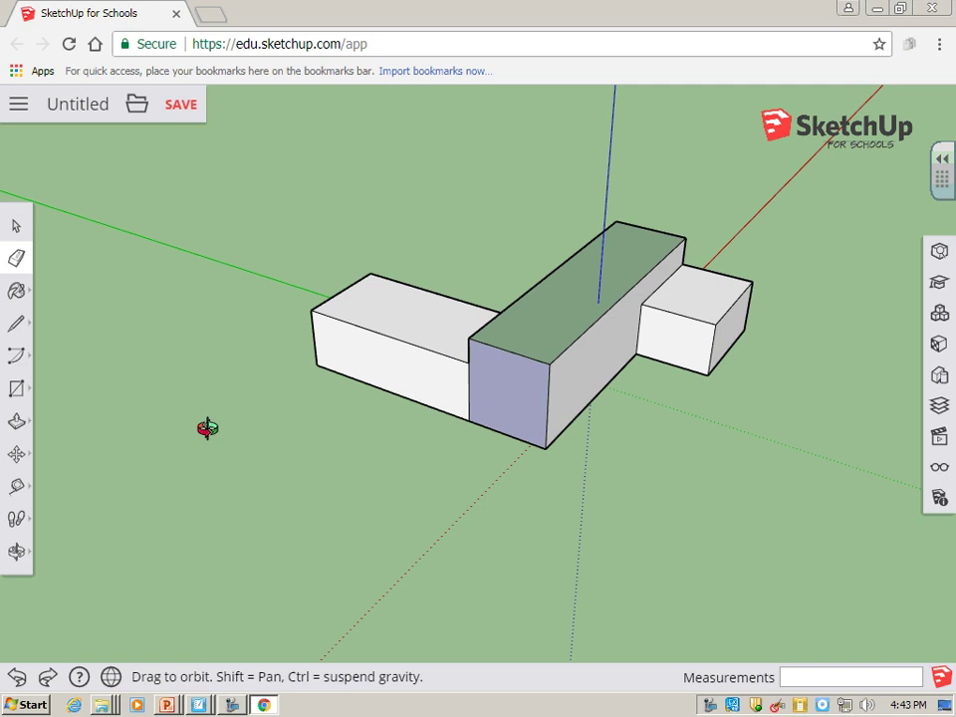
mouse_move(208, 429)
middle_down()
mouse_move(689, 471)
mouse_move(644, 454)
mouse_move(253, 448)
mouse_move(683, 450)
mouse_move(839, 421)
mouse_move(591, 450)
mouse_move(376, 495)
mouse_move(644, 497)
middle_up()
Erase a front seam, then start an arc and cancel it with Esc
click(517, 505)
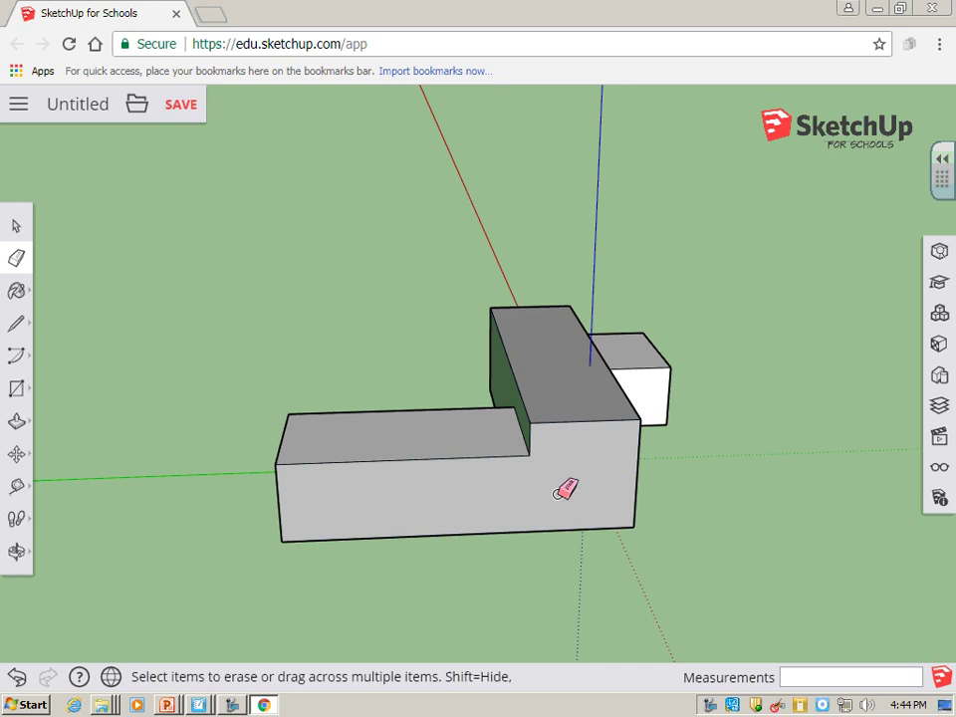
click(8, 359)
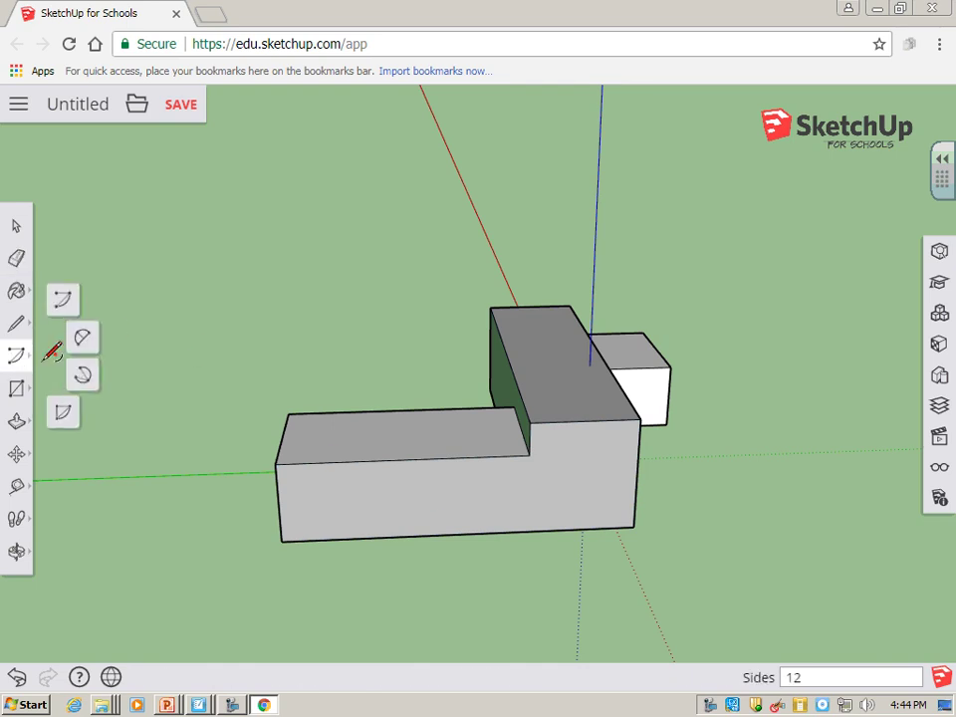
click(81, 373)
click(340, 470)
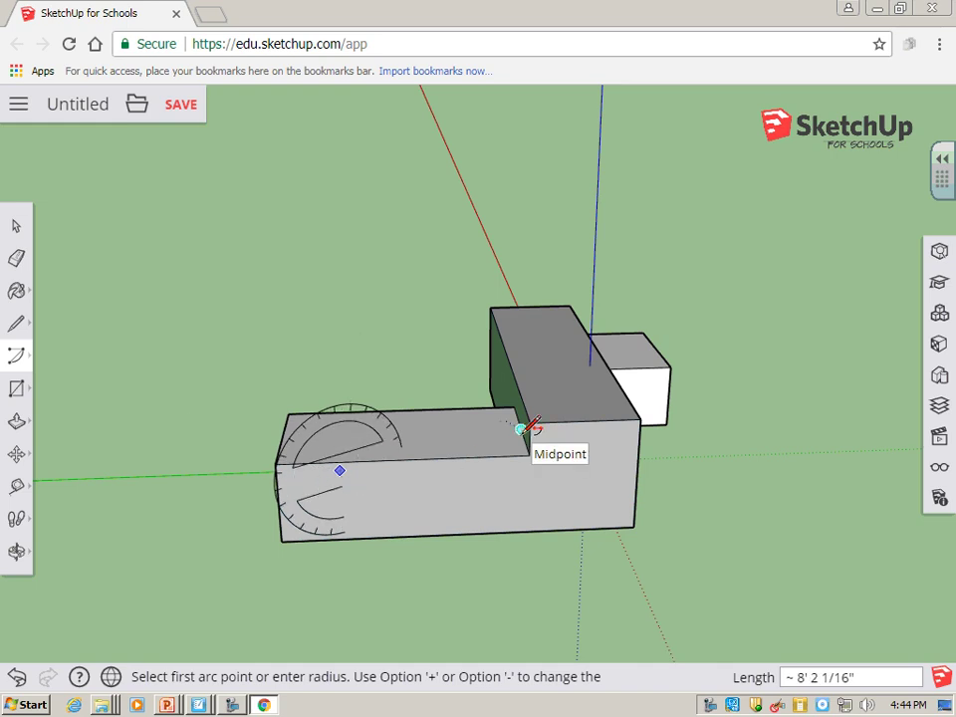
key(Escape)
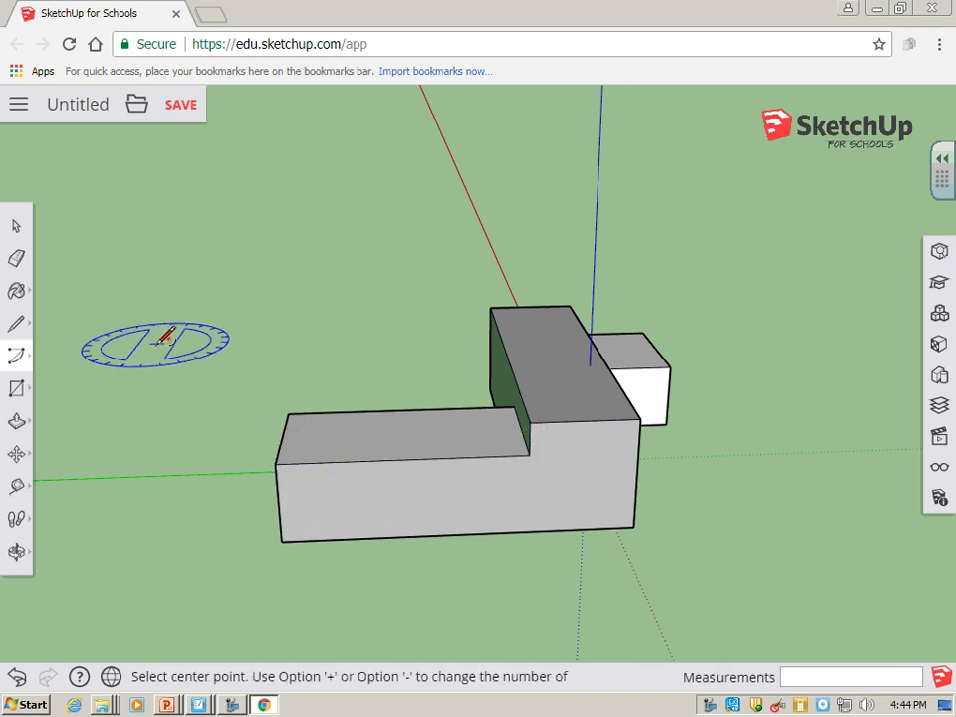
Switch to the Rectangle tool and orbit round to face the long wall
click(17, 392)
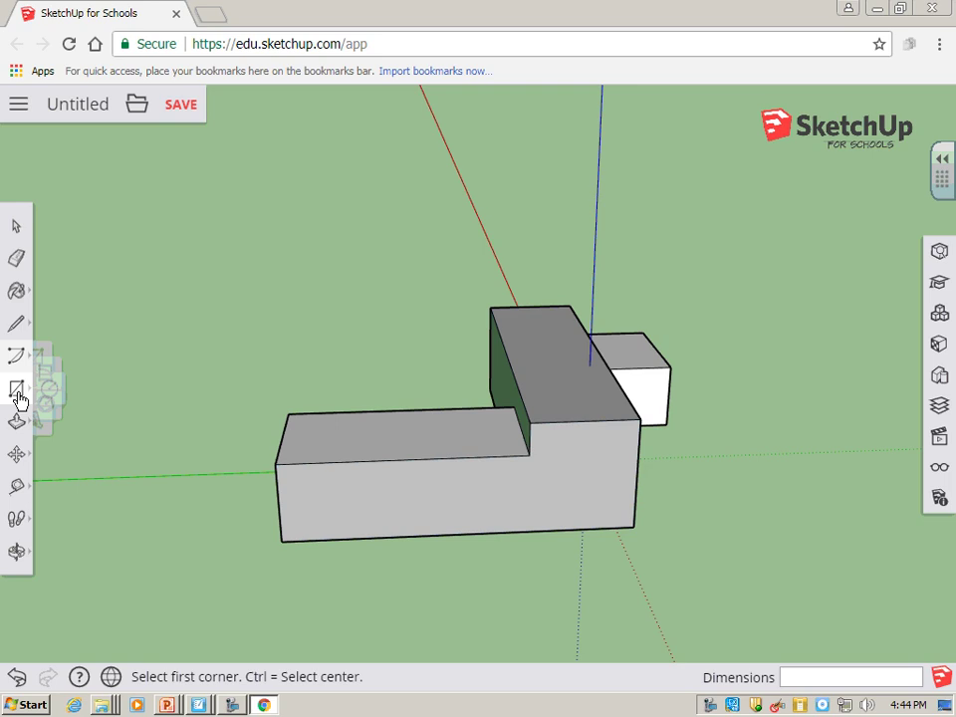
click(54, 325)
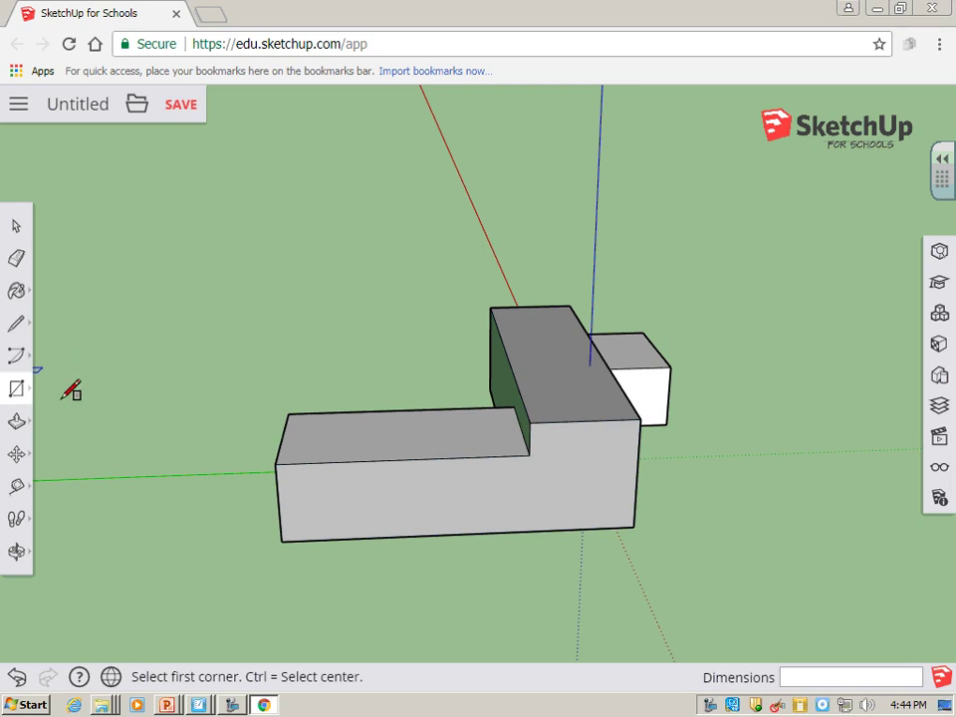
middle_drag(269, 528, 389, 421)
Draw a small rectangle at the base of the tall block's long wall
scroll(378, 424, up, 5)
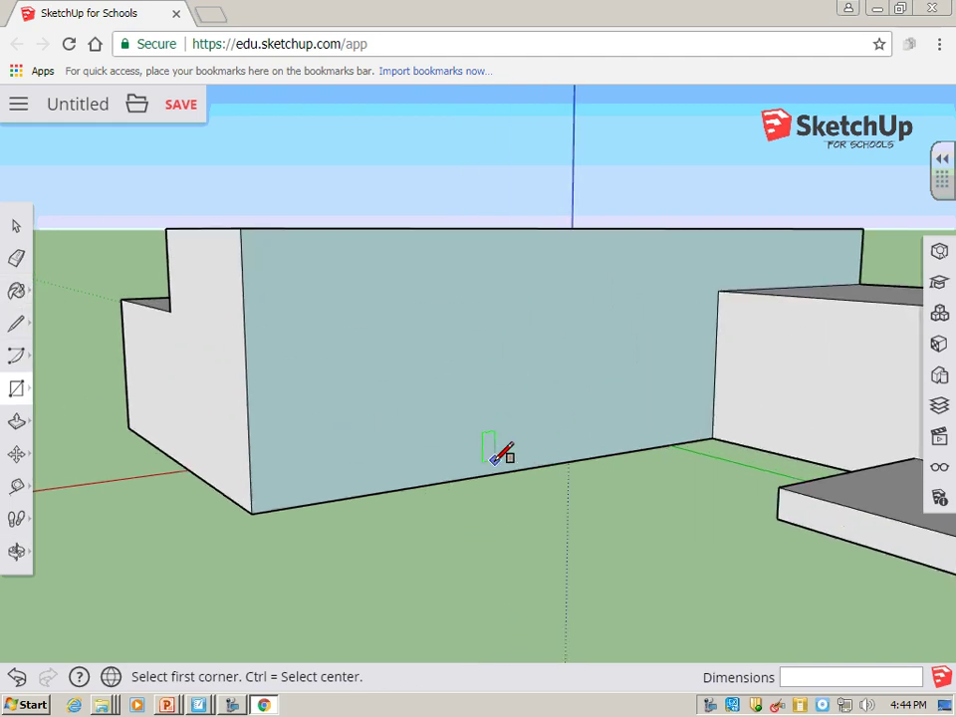
click(17, 392)
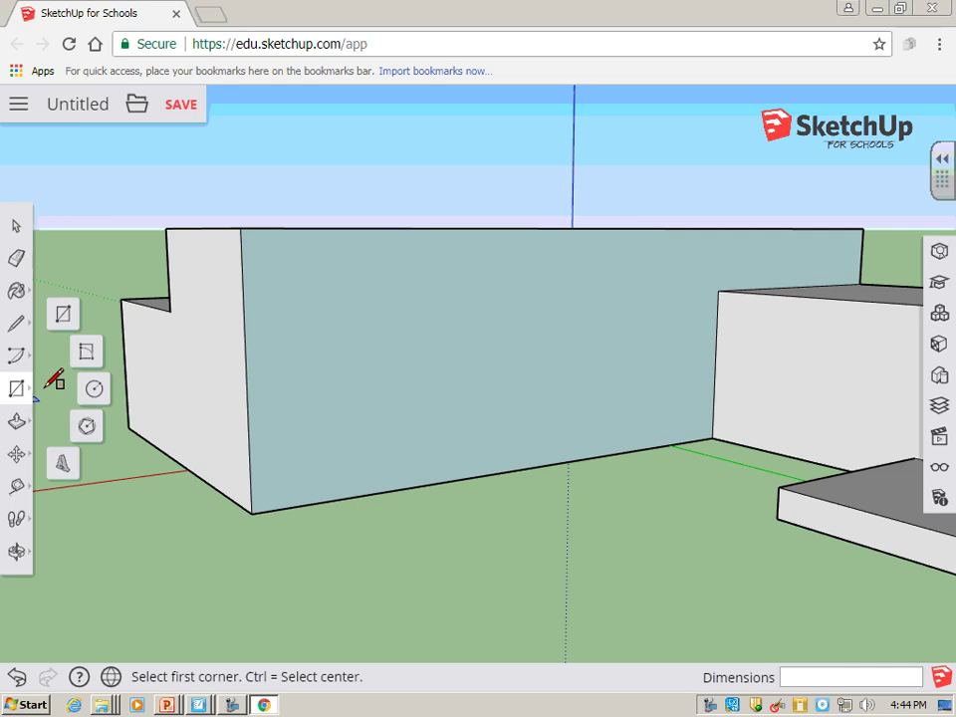
click(64, 328)
click(445, 423)
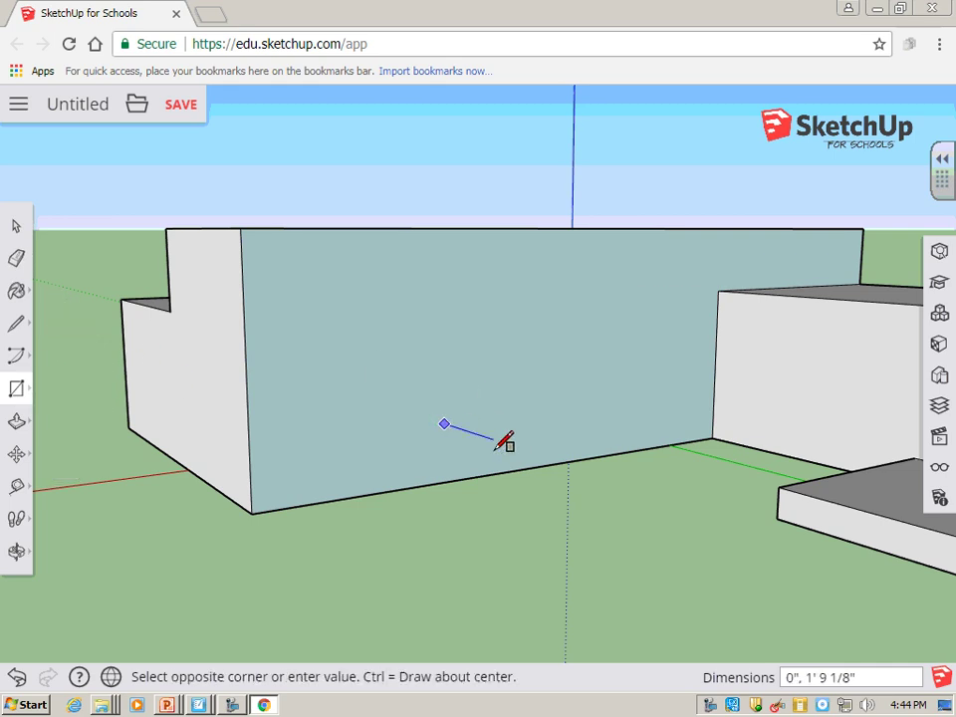
click(554, 463)
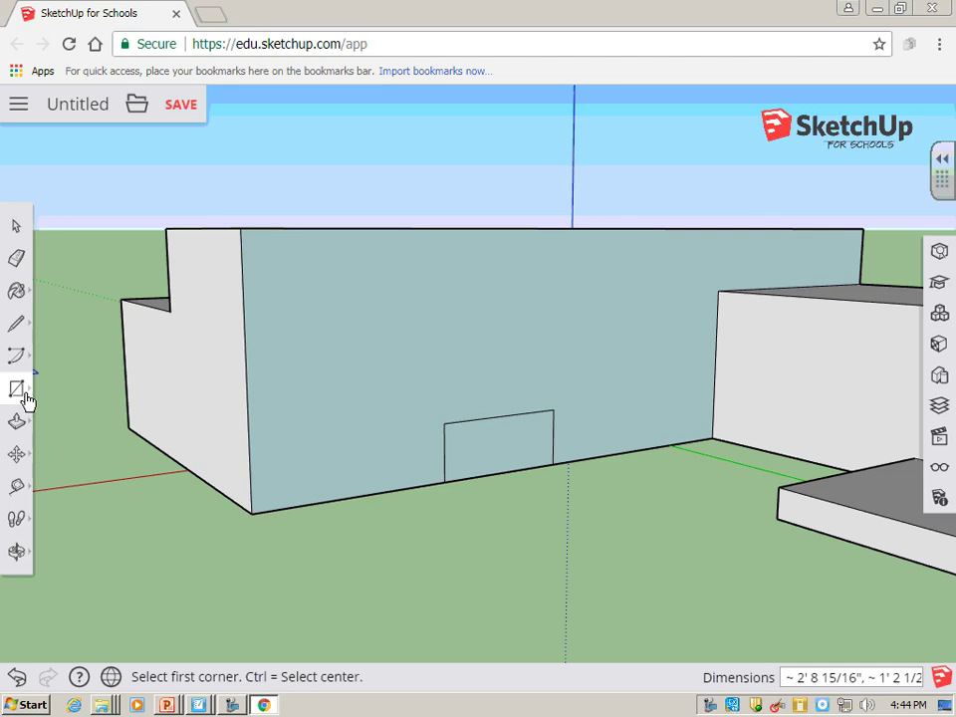
Divide the rectangle into three horizontal strips with two straight lines
click(22, 325)
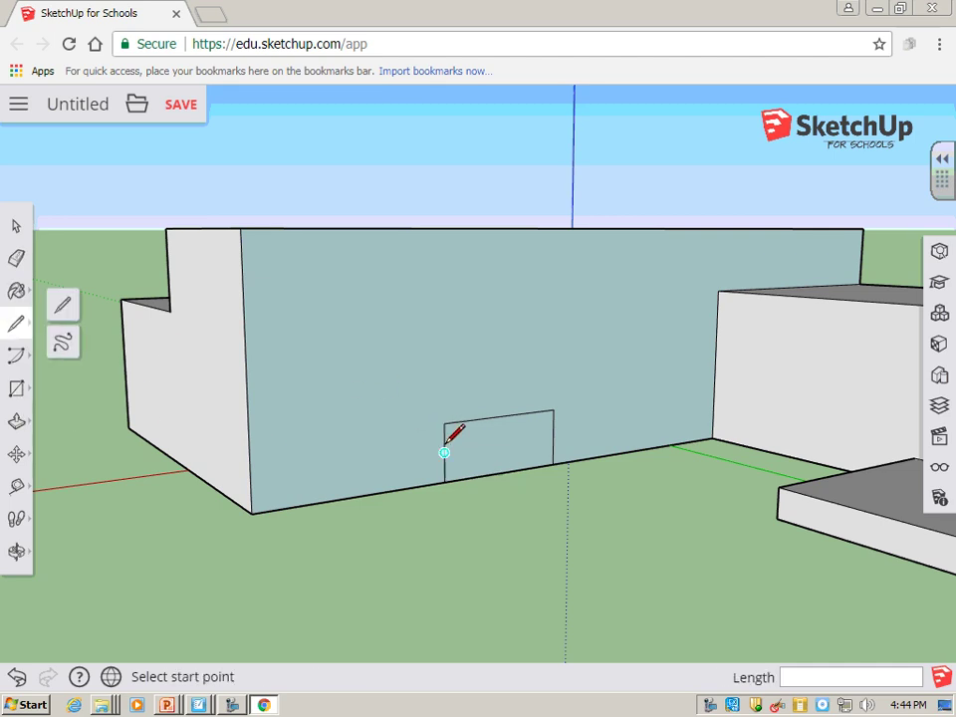
click(445, 438)
click(554, 425)
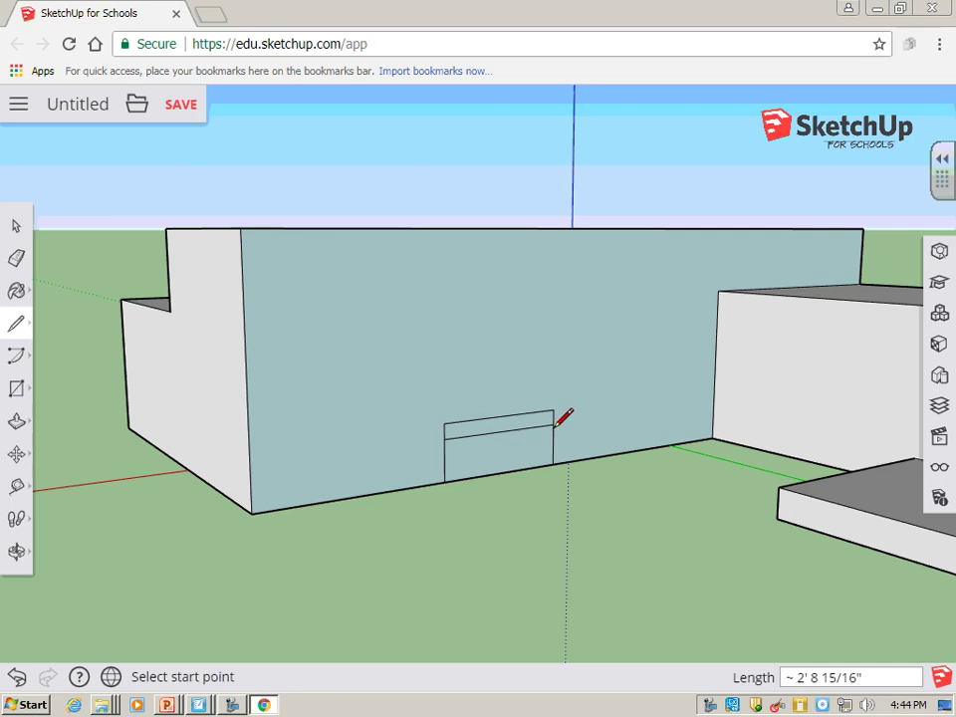
click(444, 460)
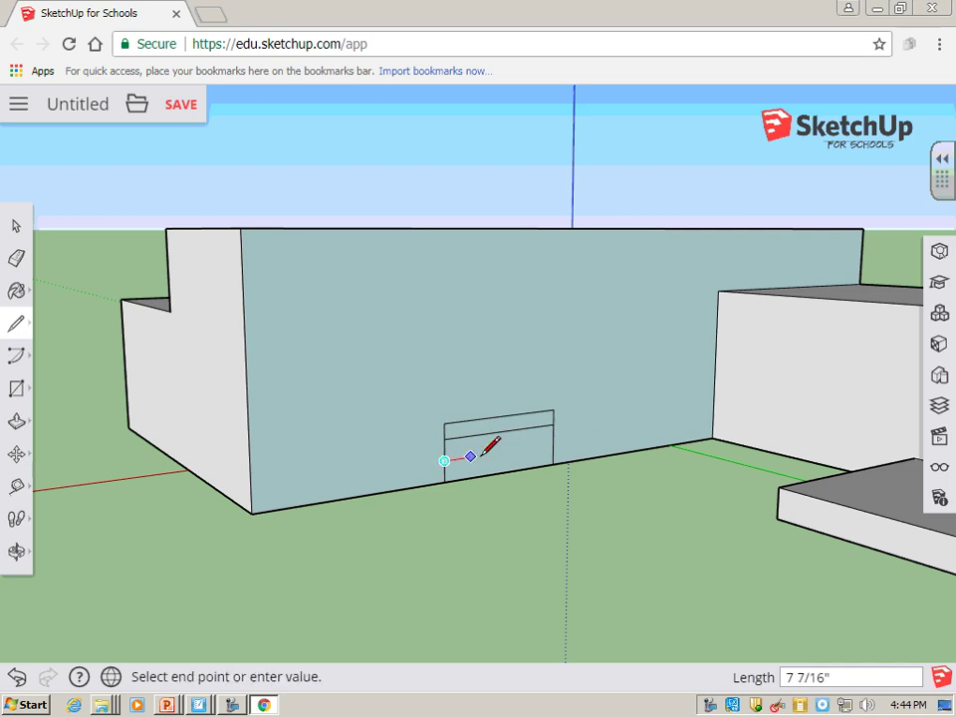
click(553, 444)
Push/Pull the three wall strips outward by decreasing amounts to form the stepped front stairs
click(17, 422)
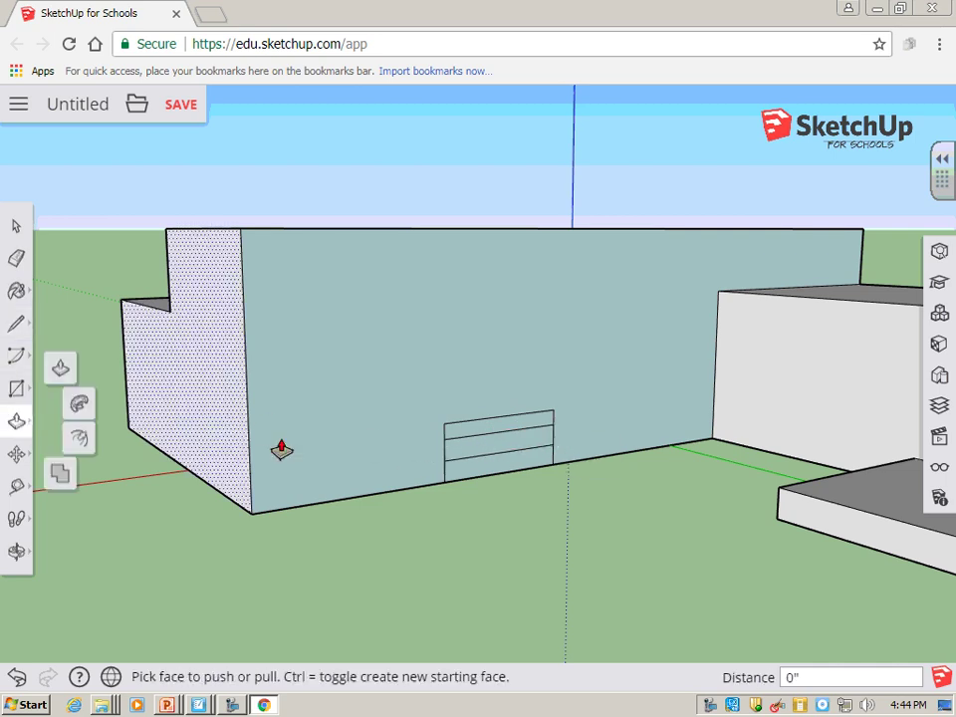
drag(515, 467, 568, 505)
drag(484, 458, 512, 455)
scroll(557, 521, down, 2)
scroll(444, 478, up, 6)
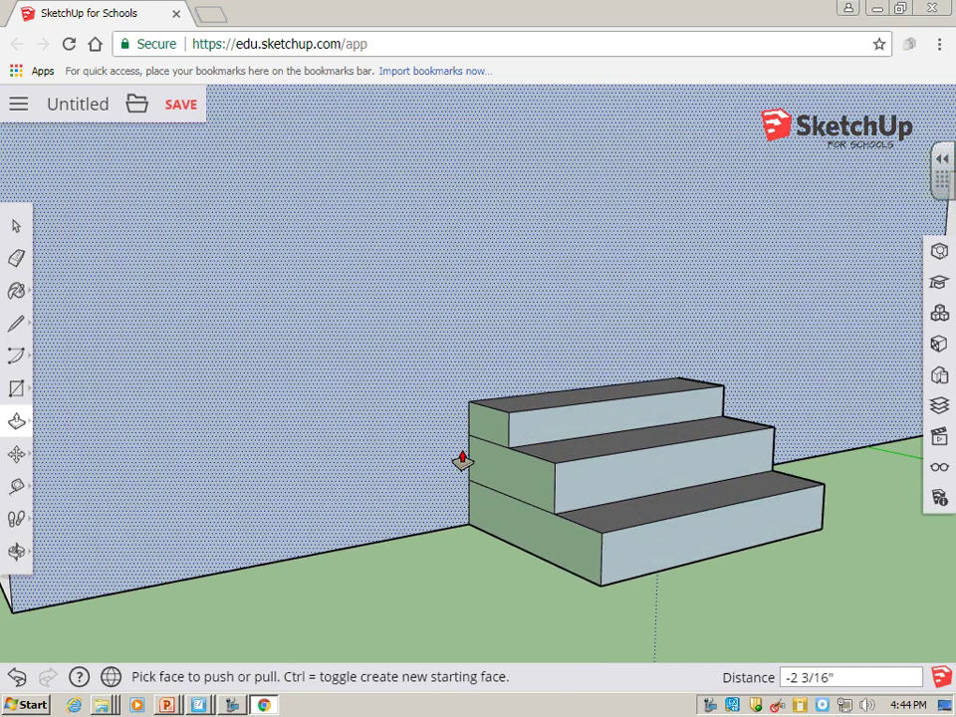
click(15, 258)
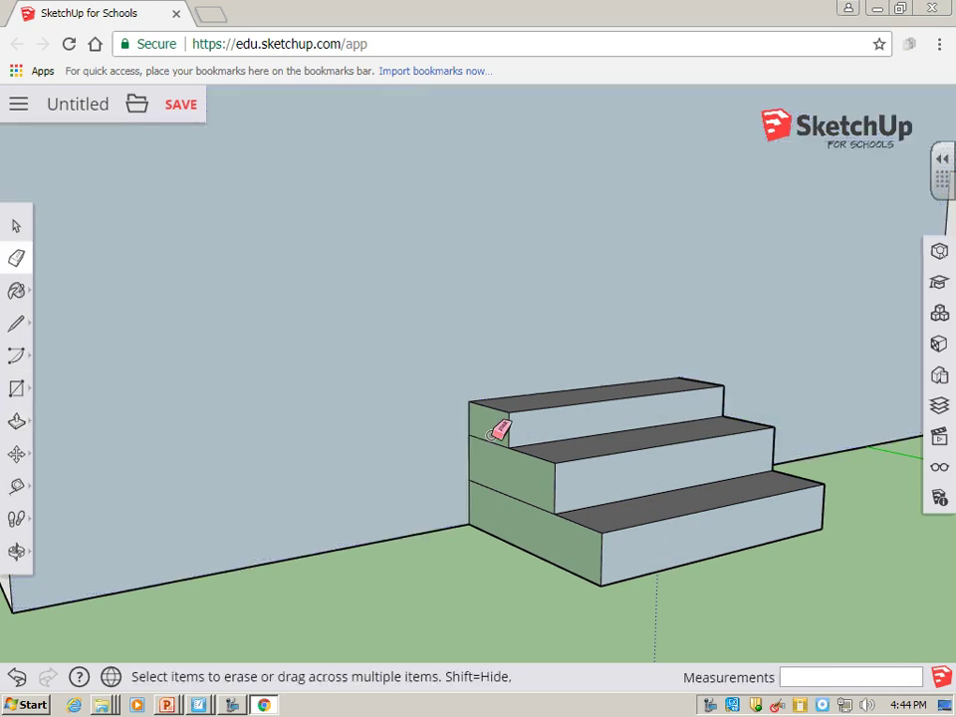
middle_drag(814, 525, 493, 521)
scroll(551, 495, down, 2)
mouse_move(546, 498)
middle_down()
mouse_move(263, 418)
mouse_move(150, 401)
mouse_move(666, 418)
mouse_move(611, 395)
middle_up()
scroll(612, 395, down, 5)
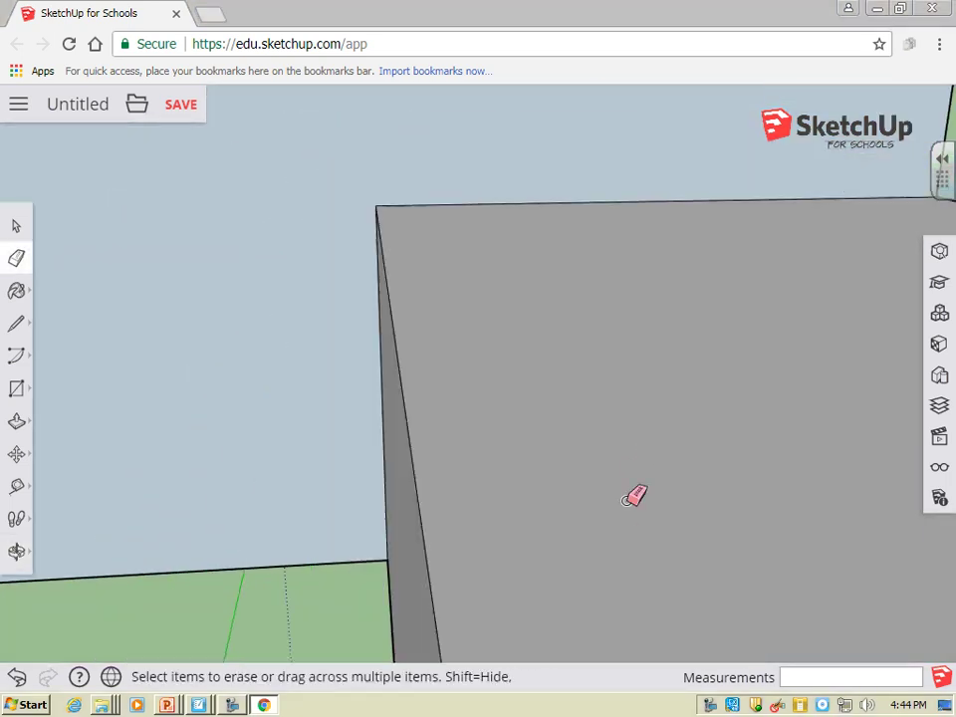
scroll(297, 551, up, 2)
scroll(298, 551, up, 2)
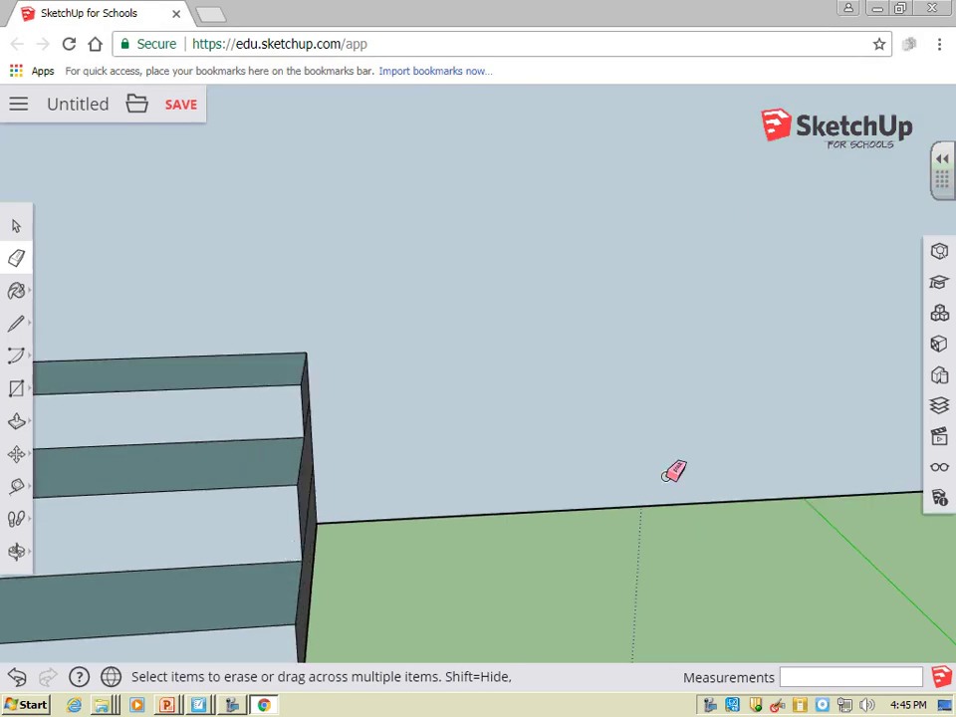
mouse_move(674, 469)
middle_down()
mouse_move(685, 517)
mouse_move(474, 560)
mouse_move(421, 482)
middle_up()
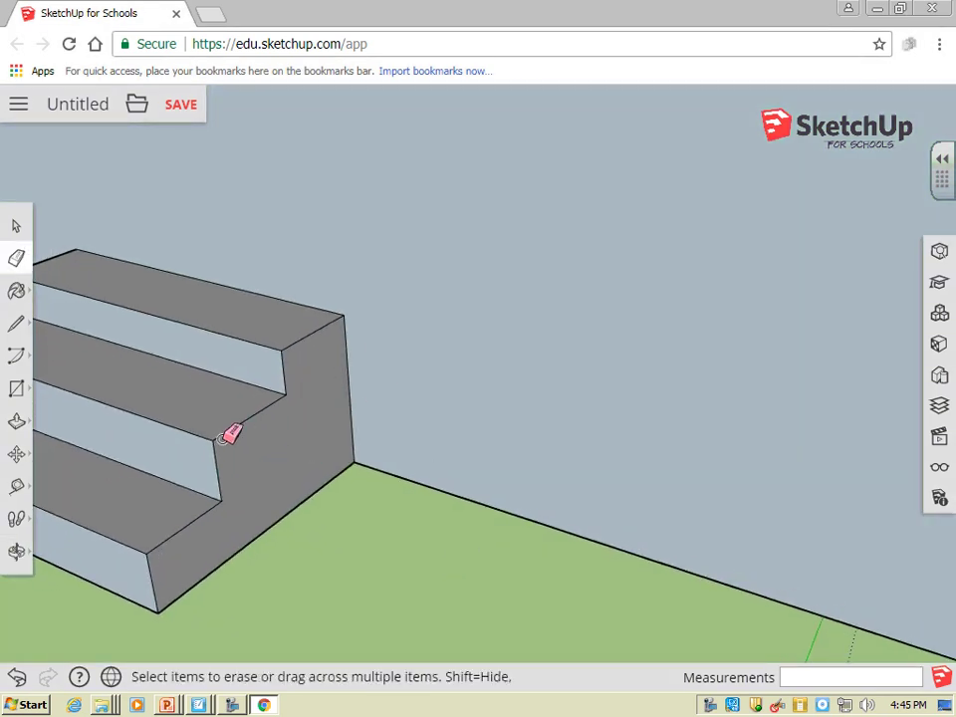
scroll(675, 458, down, 8)
mouse_move(498, 458)
middle_down()
mouse_move(363, 452)
mouse_move(734, 466)
mouse_move(720, 357)
mouse_move(668, 378)
mouse_move(463, 404)
mouse_move(686, 402)
middle_up()
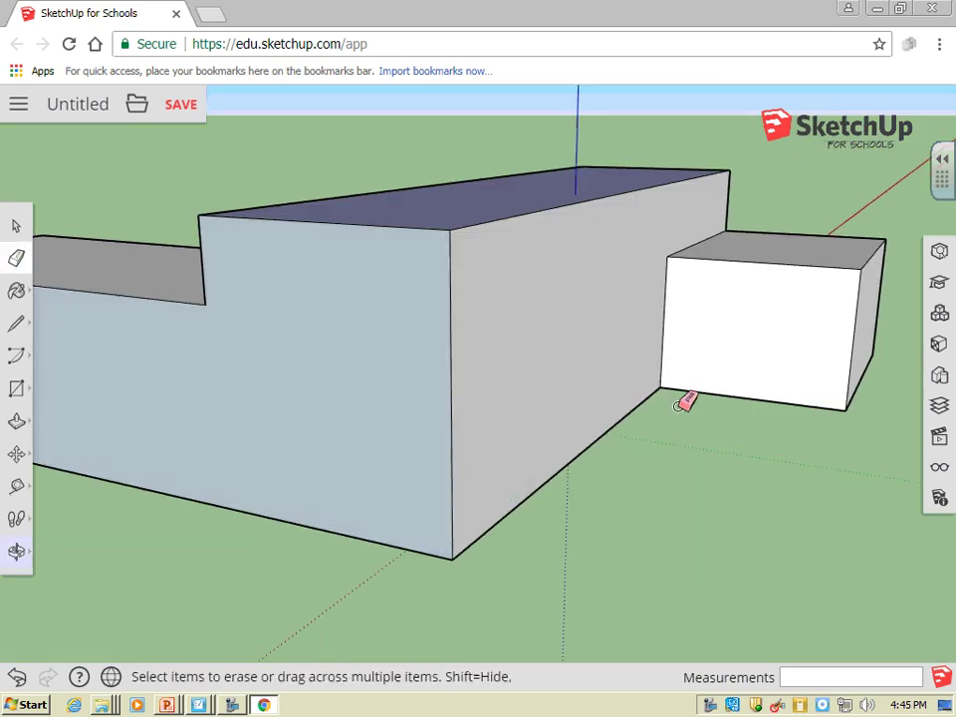
scroll(685, 401, down, 5)
mouse_move(433, 379)
middle_down()
mouse_move(805, 437)
mouse_move(435, 373)
mouse_move(589, 391)
mouse_move(634, 433)
mouse_move(478, 334)
mouse_move(488, 356)
mouse_move(412, 278)
mouse_move(719, 280)
mouse_move(457, 305)
mouse_move(544, 249)
middle_up()
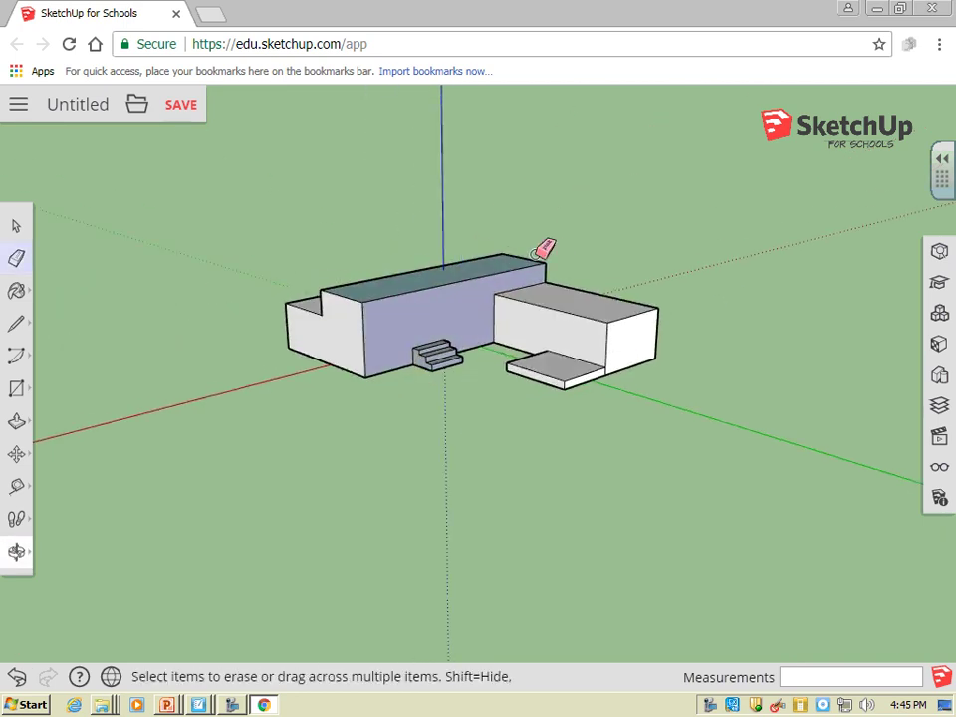
scroll(538, 254, up, 5)
mouse_move(519, 338)
middle_down()
mouse_move(463, 390)
mouse_move(363, 407)
middle_up()
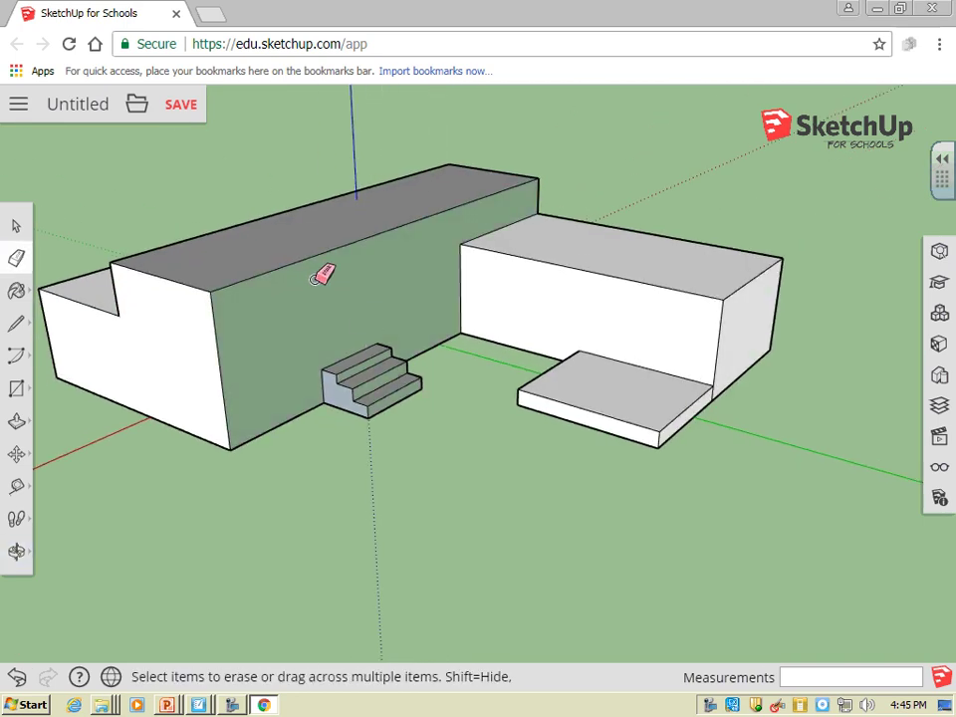
Save the model, replacing the default 'Untitled' name with 'Mr Wedge'
click(186, 106)
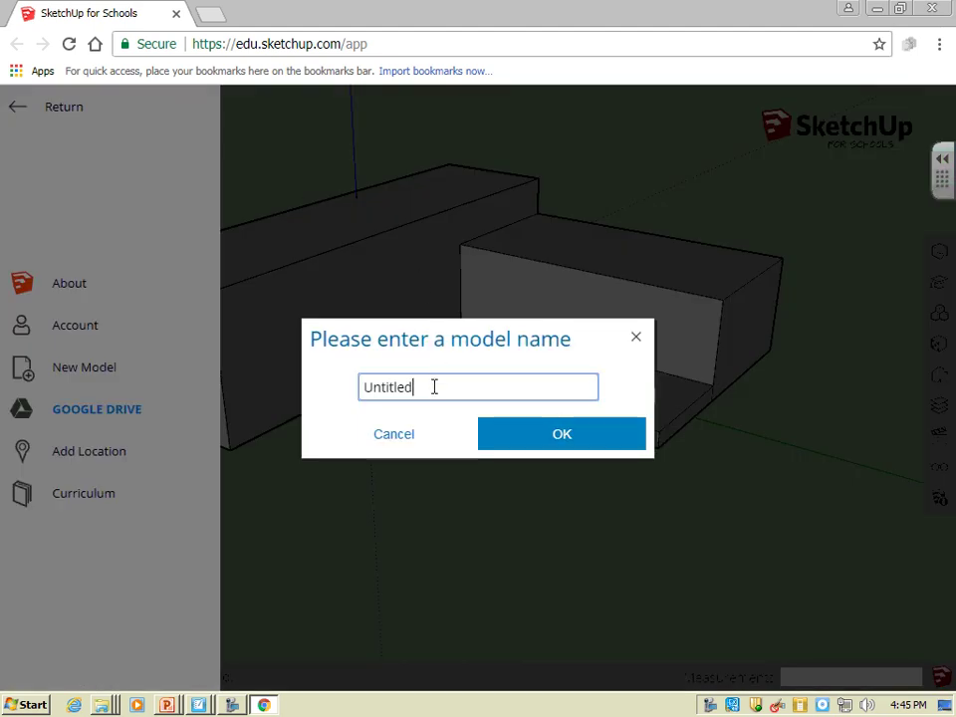
double_click(405, 394)
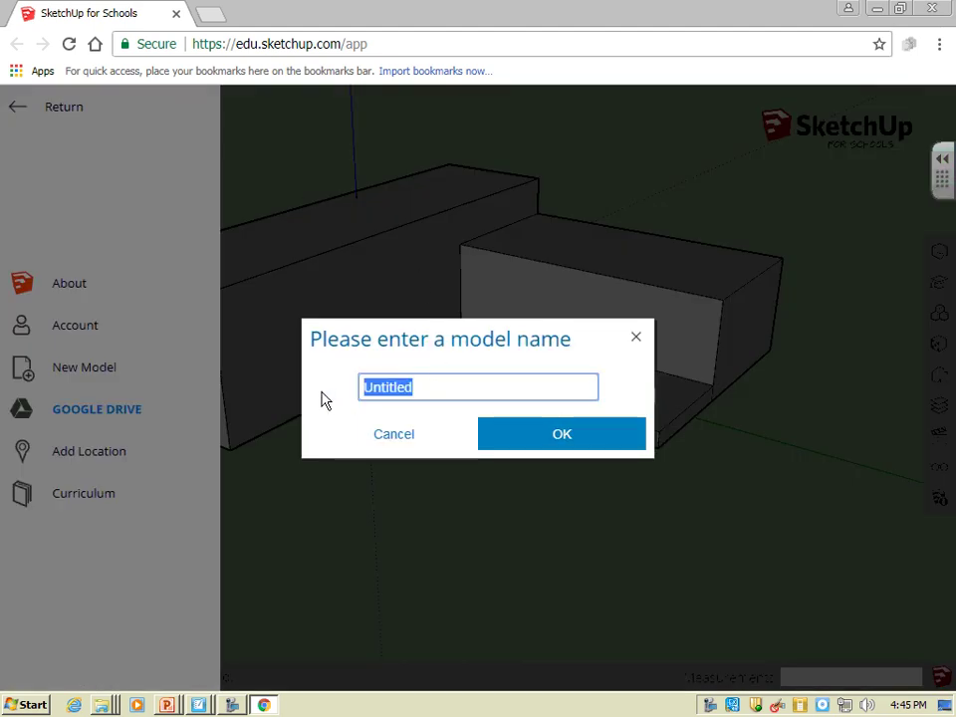
text(Mr Wedge)
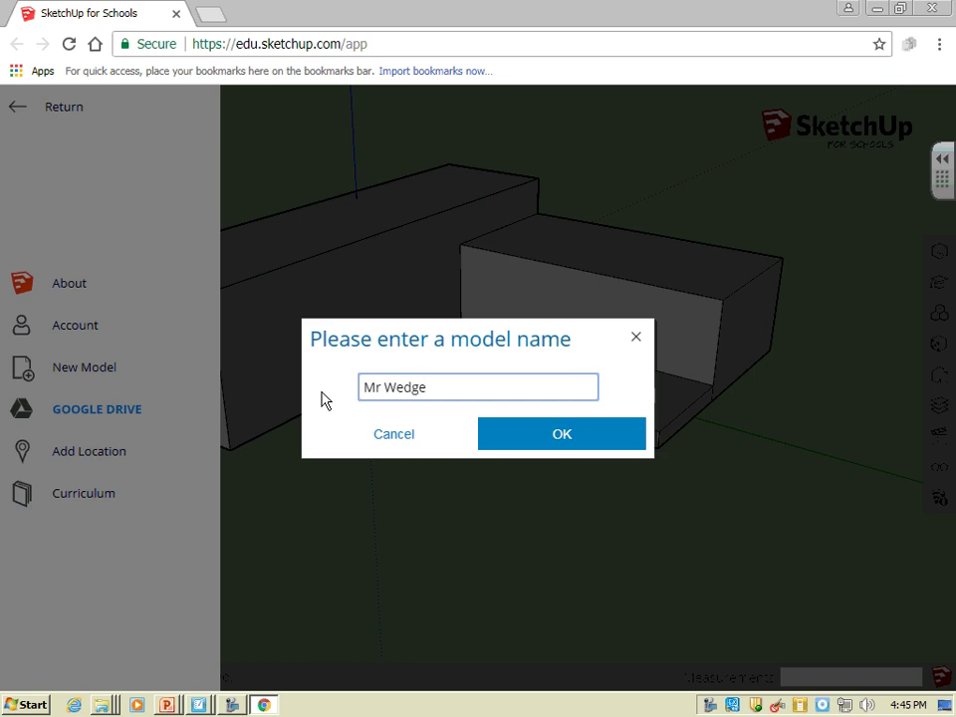
click(554, 435)
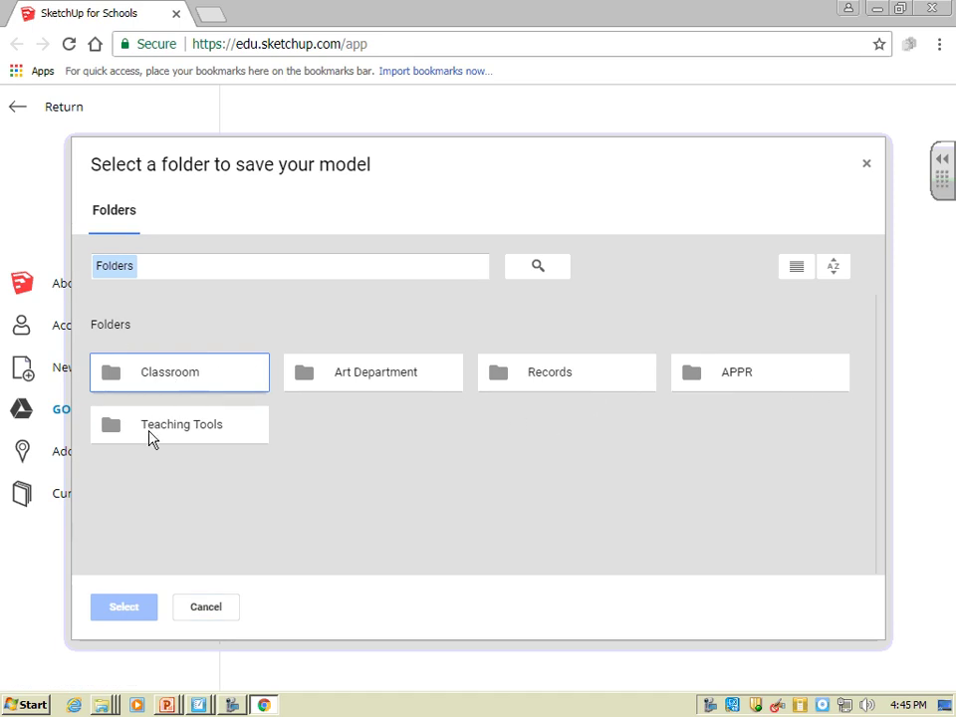
Choose the Classroom folder on Google Drive as the save location, then orbit the saved house
click(180, 381)
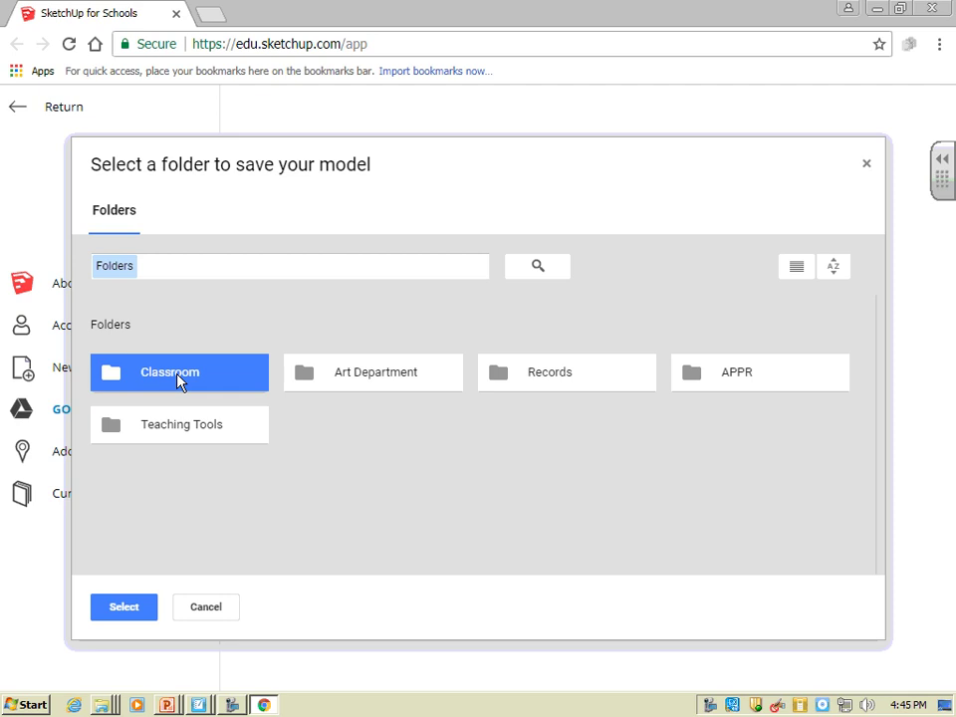
click(205, 269)
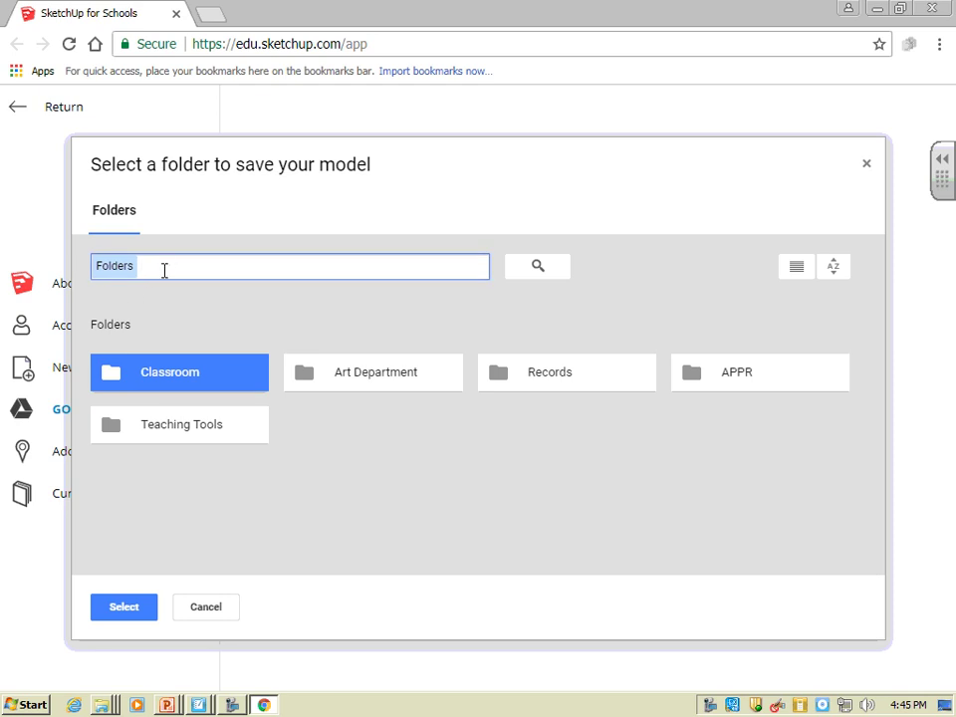
text(Mr Wedge)
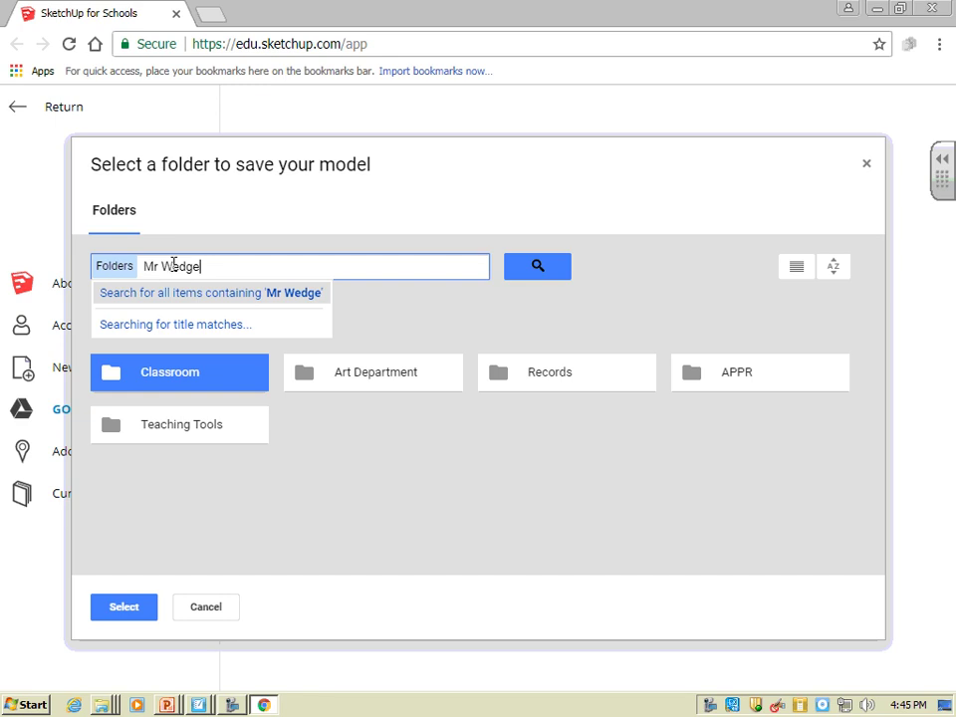
click(125, 608)
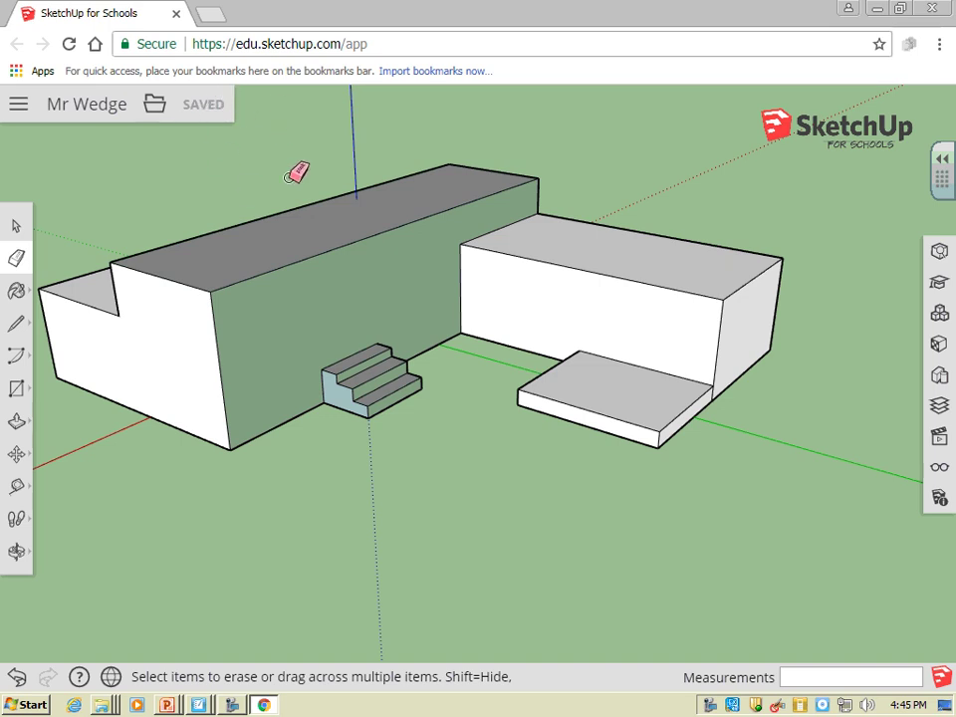
scroll(688, 304, down, 3)
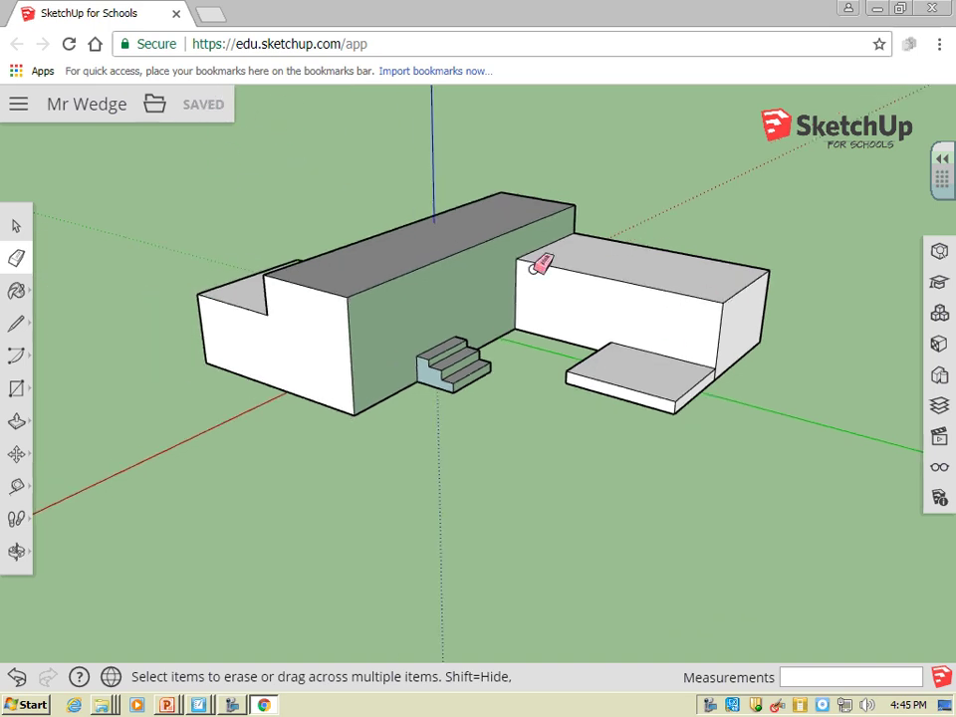
mouse_move(326, 250)
middle_down()
mouse_move(618, 346)
mouse_move(813, 280)
mouse_move(206, 320)
mouse_move(213, 301)
middle_up()
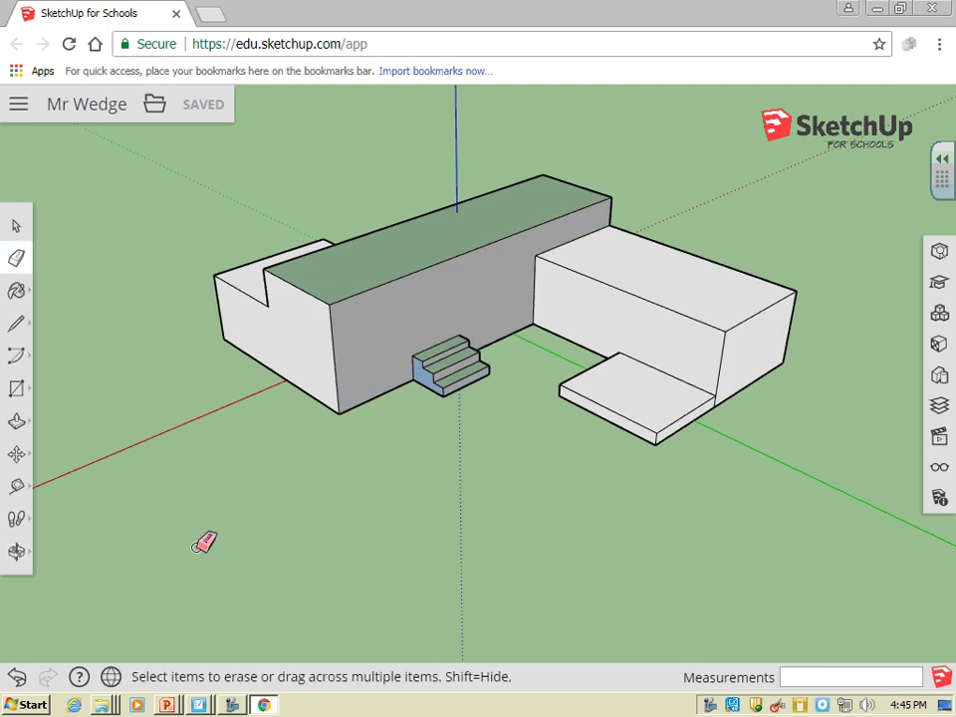